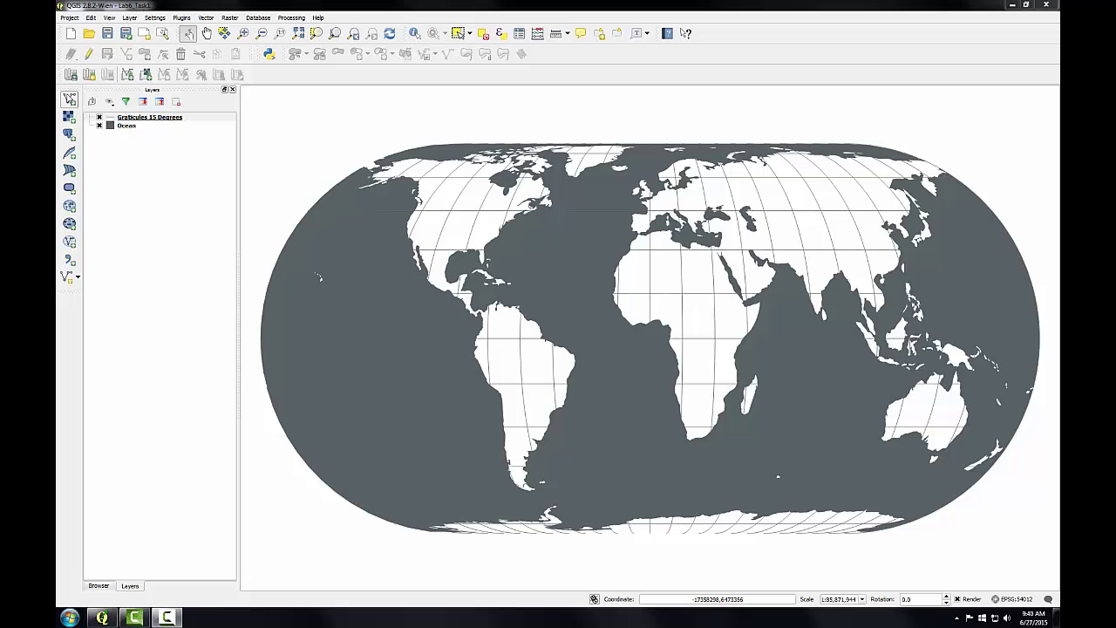
Add the 'UNHCR Assisted IDPS and Refugees by Country.shp' shapefile as a vector layer
left_click(68, 98)
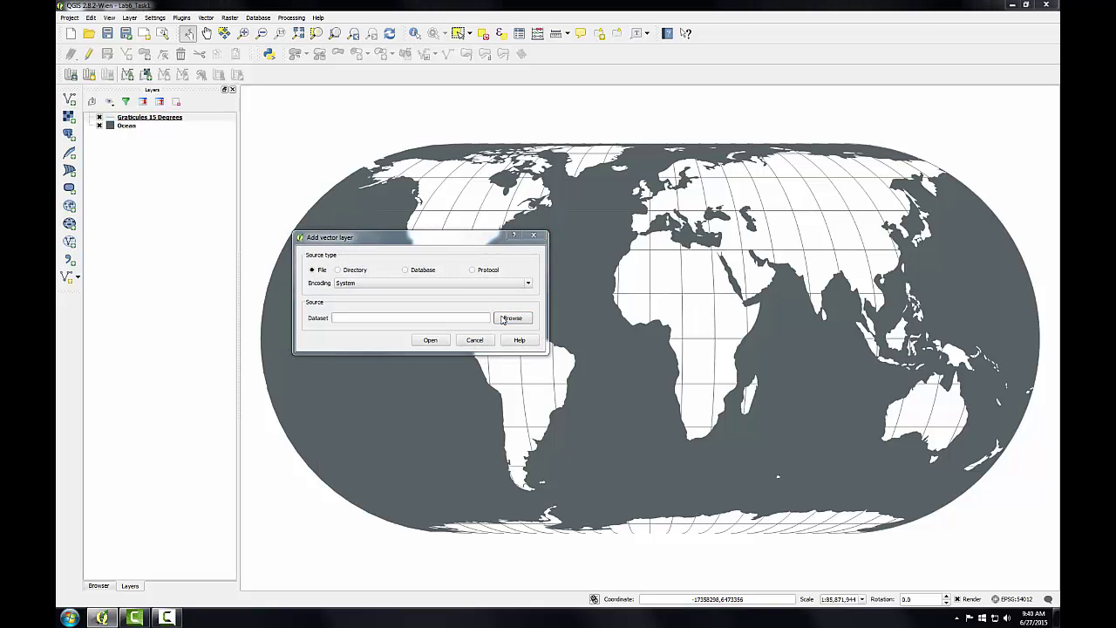
left_click(499, 319)
left_click(463, 482)
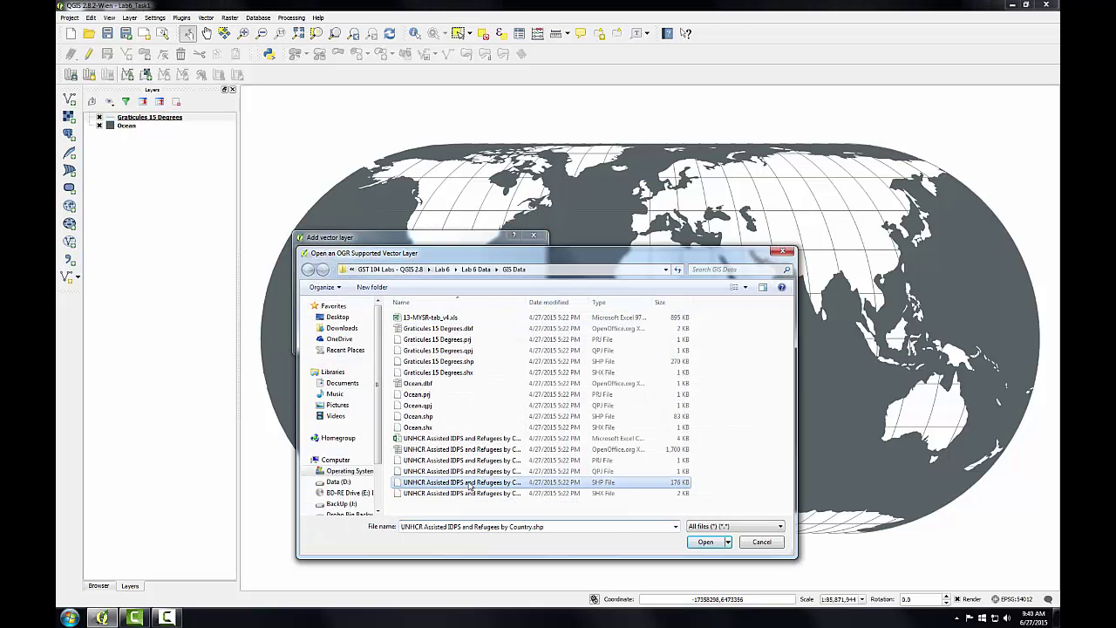
left_click(703, 542)
left_click(437, 340)
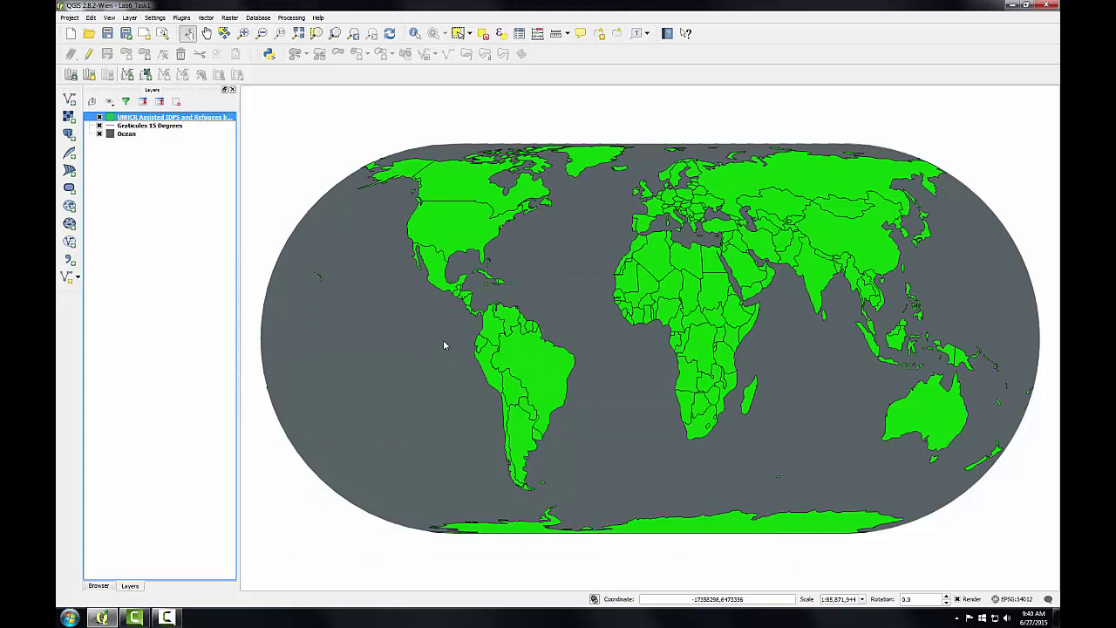
right_click(211, 122)
left_click(244, 217)
left_click_drag(305, 519, 992, 531)
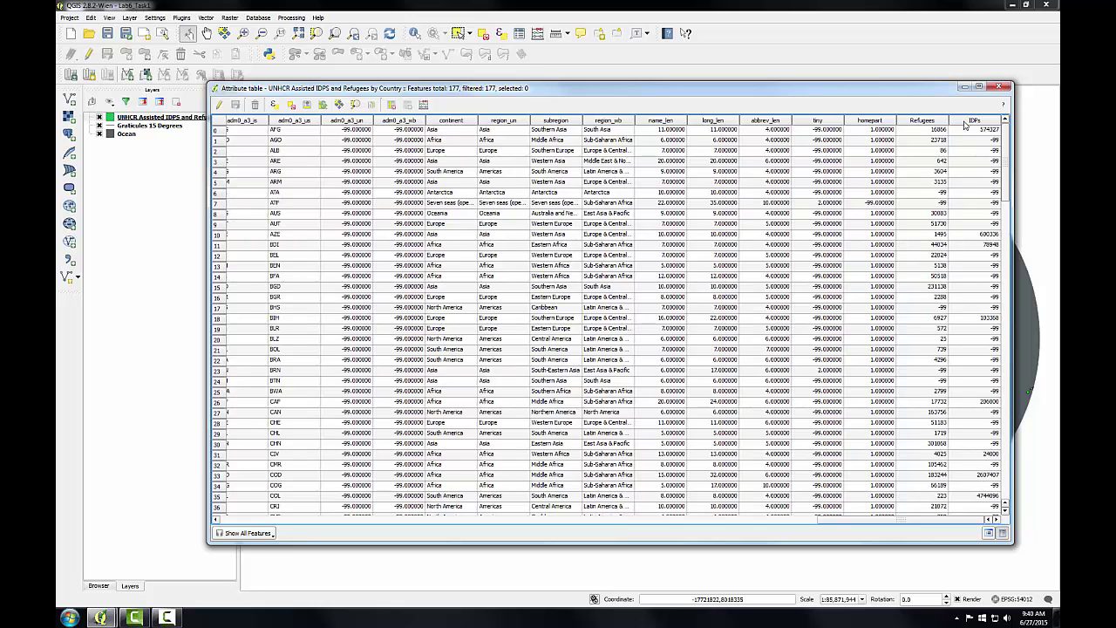
left_click(1004, 89)
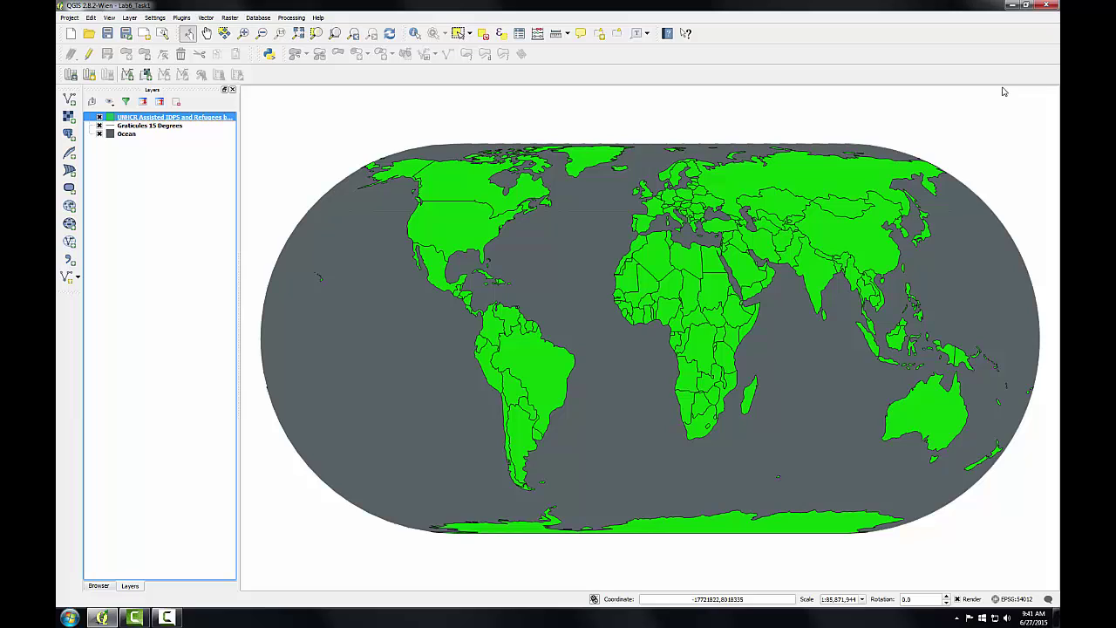
left_click(206, 17)
mouse_move(220, 40)
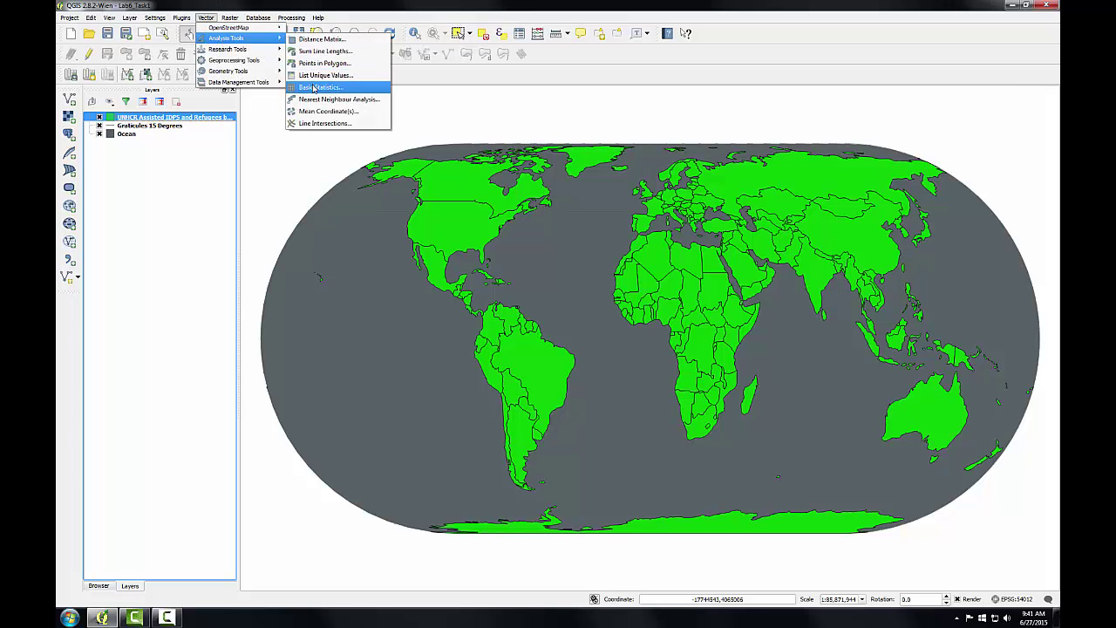
left_click(314, 88)
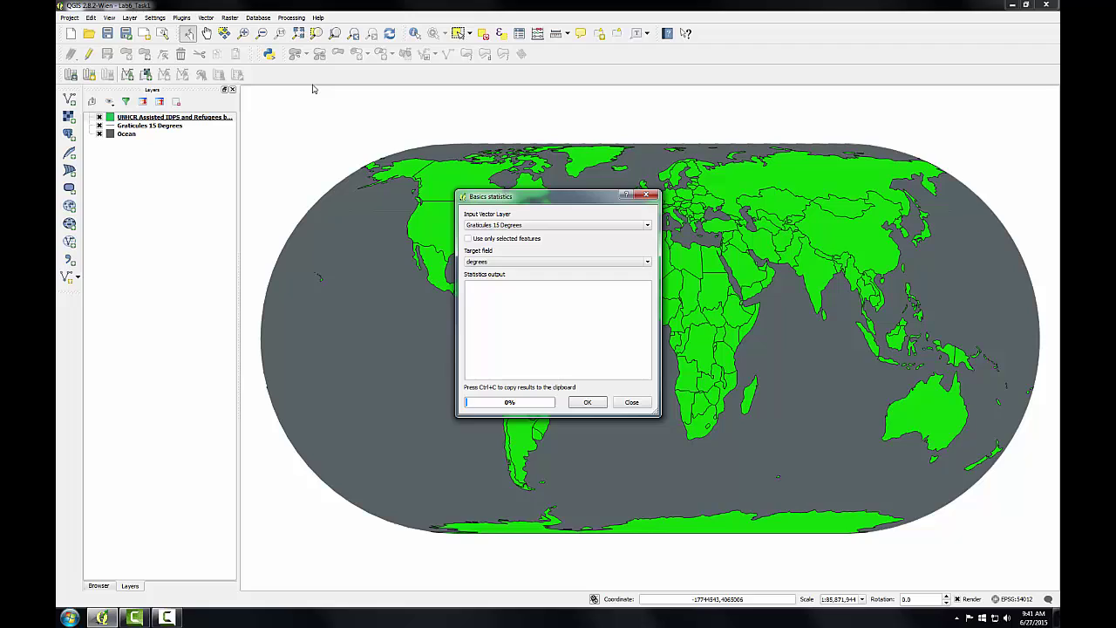
left_click(548, 225)
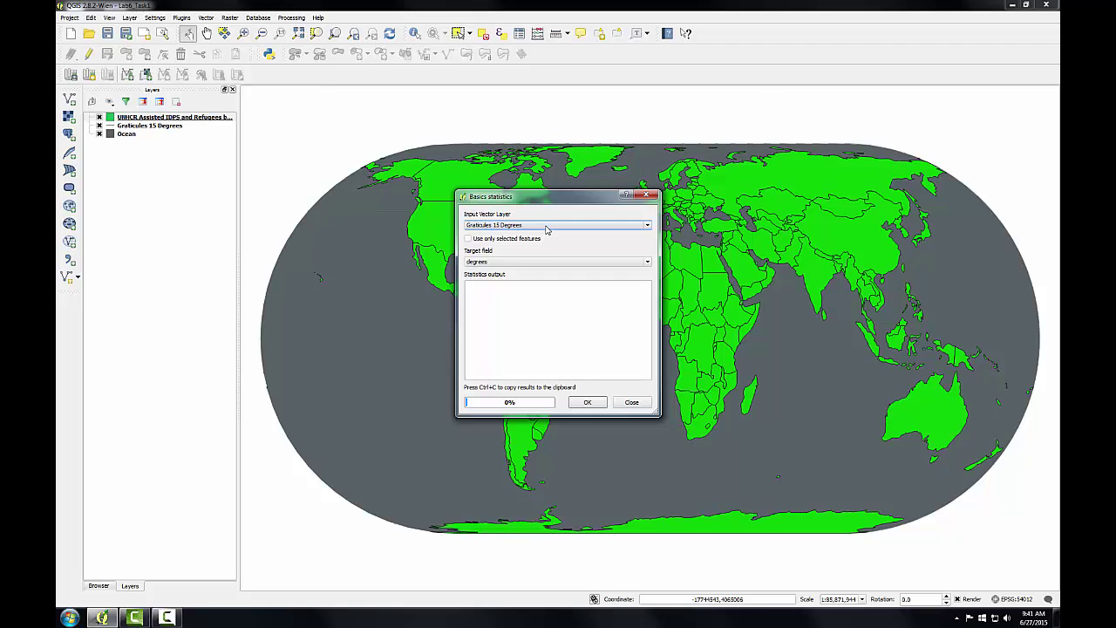
left_click(544, 249)
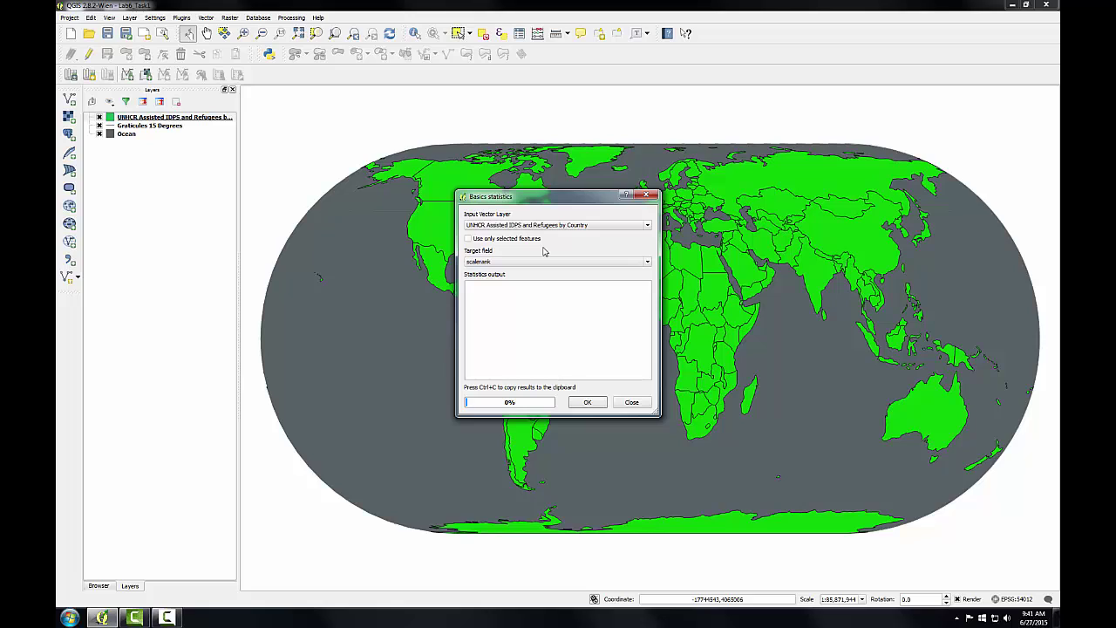
left_click(537, 262)
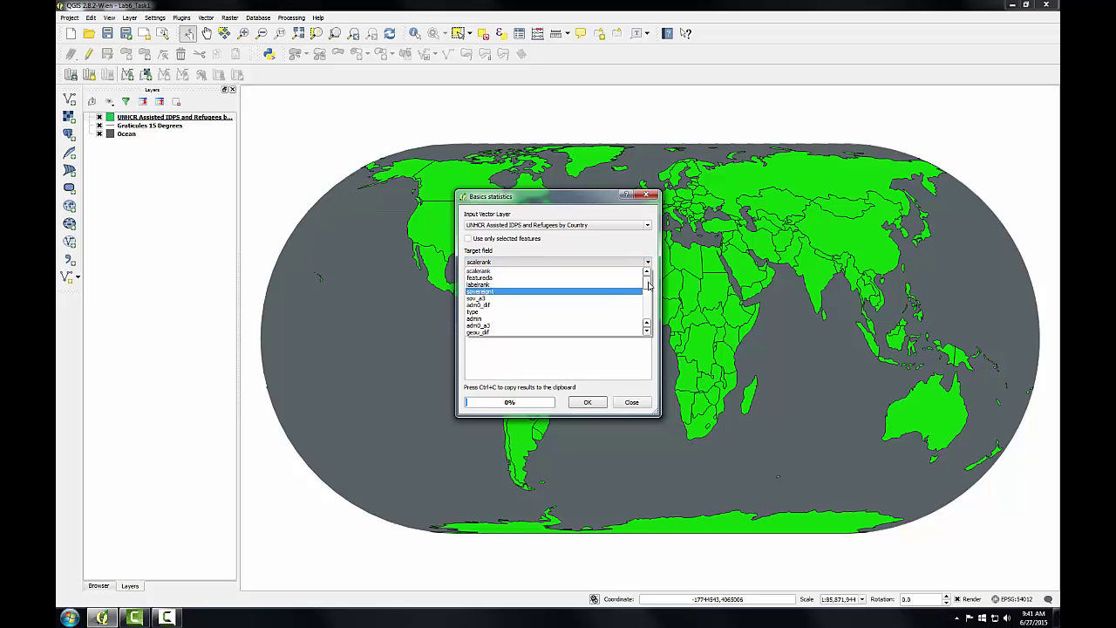
left_click_drag(648, 285, 648, 328)
left_click(548, 332)
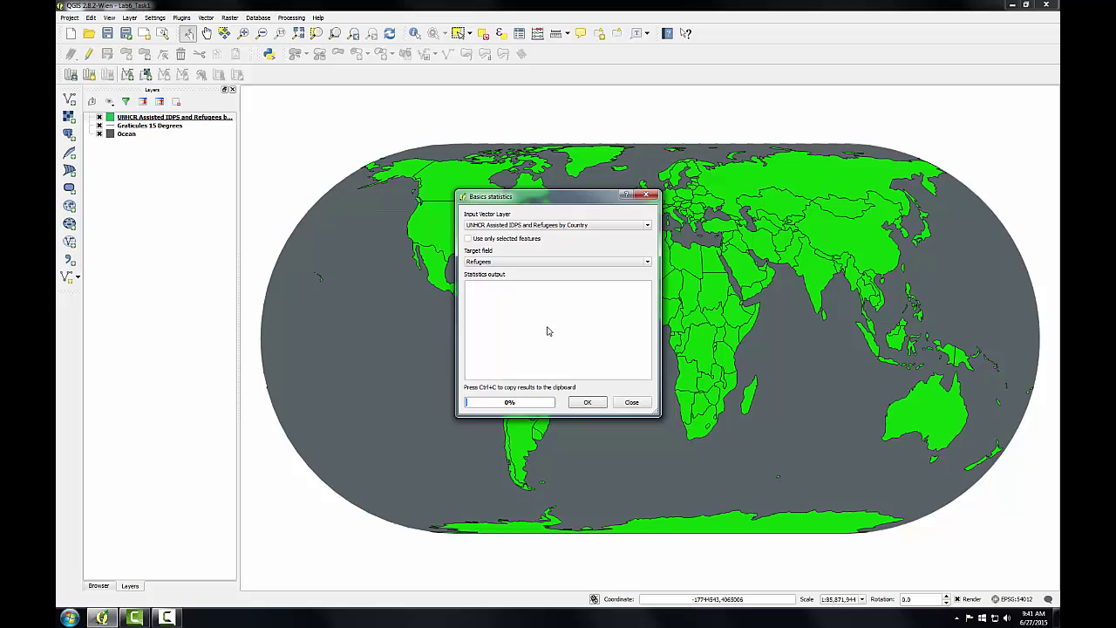
left_click(577, 401)
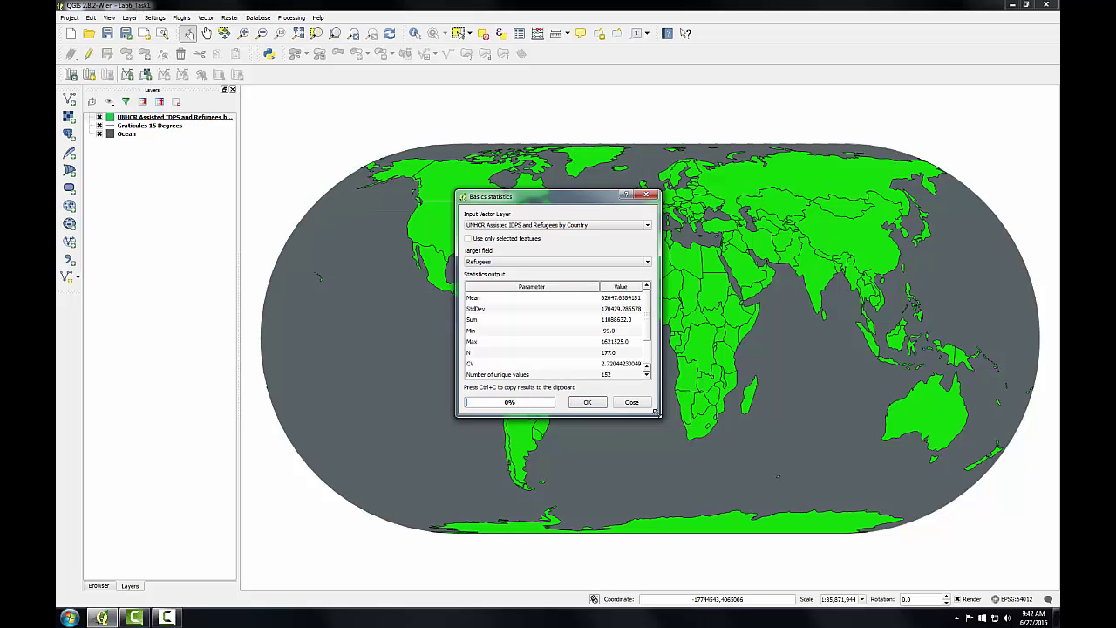
left_click_drag(660, 417, 634, 454)
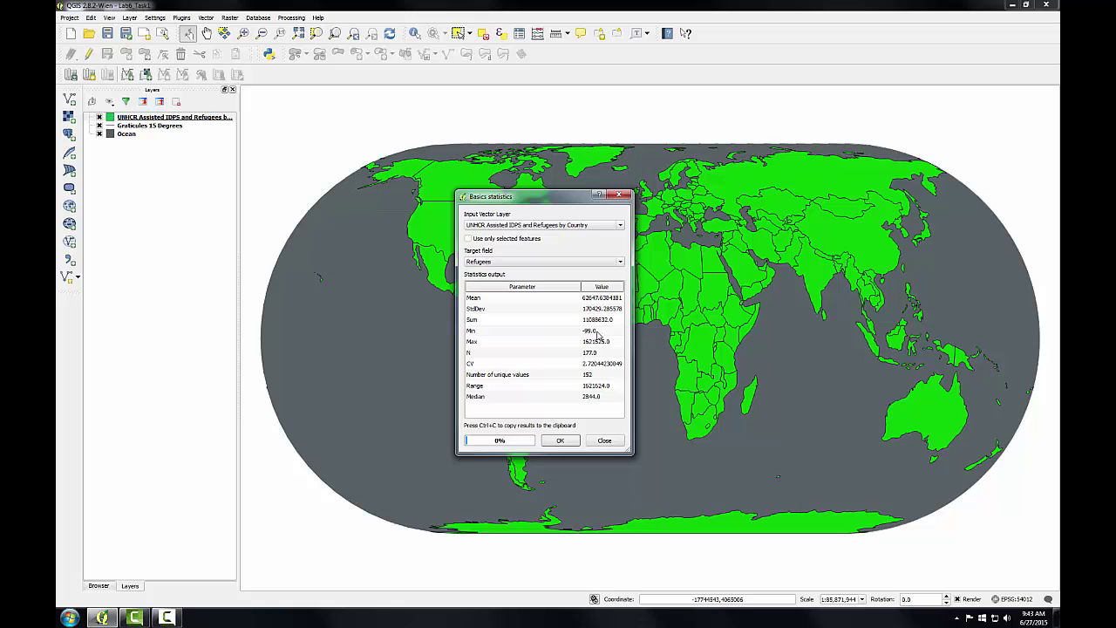
left_click(604, 439)
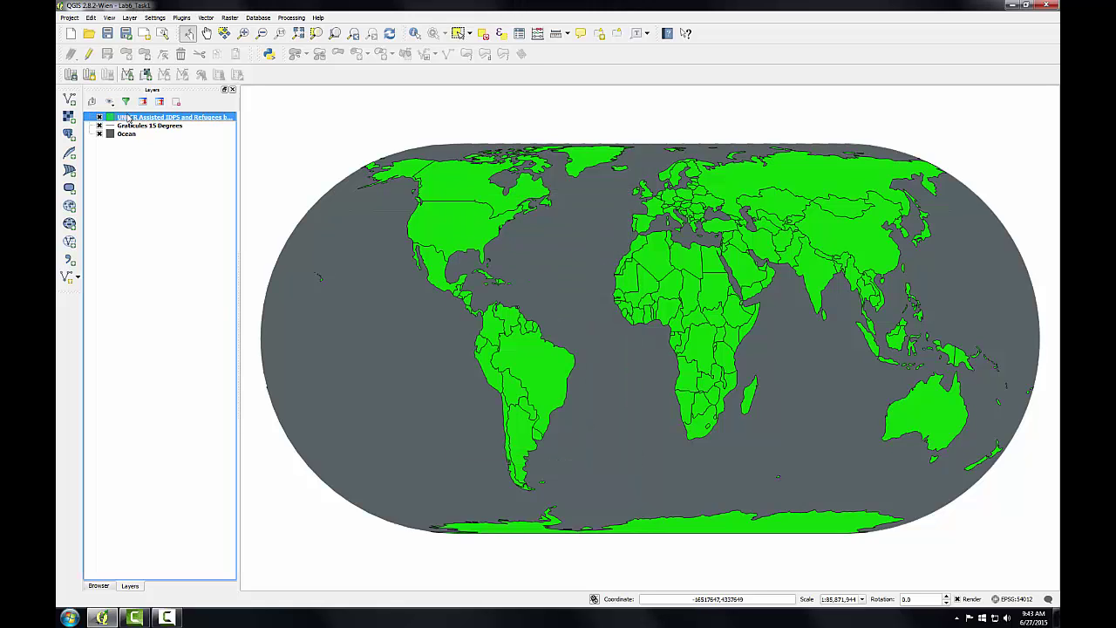
right_click(128, 118)
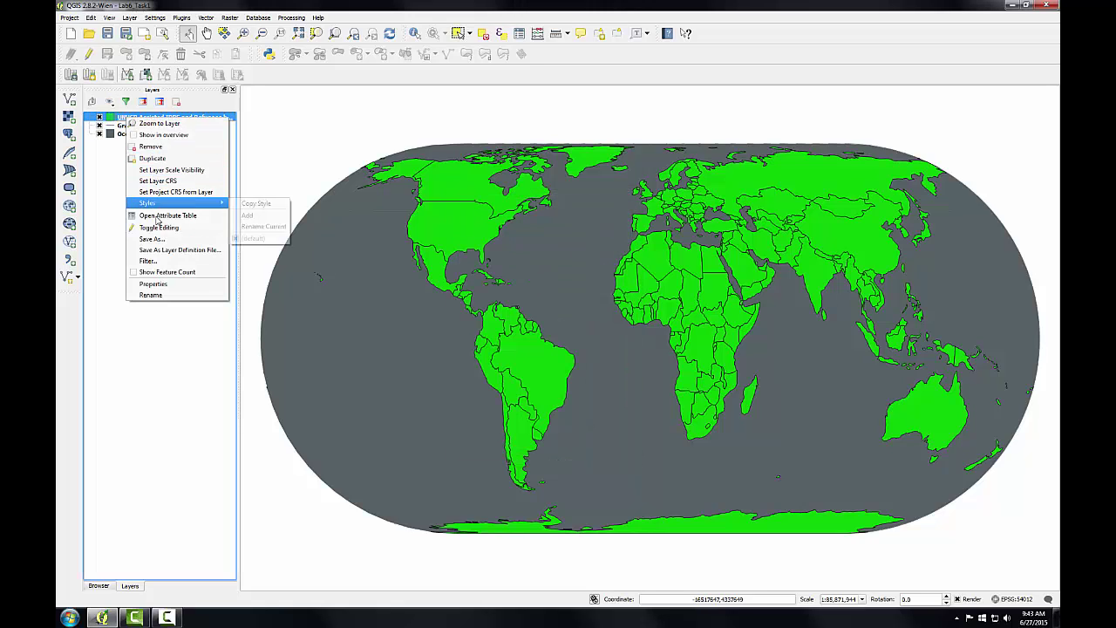
left_click(157, 218)
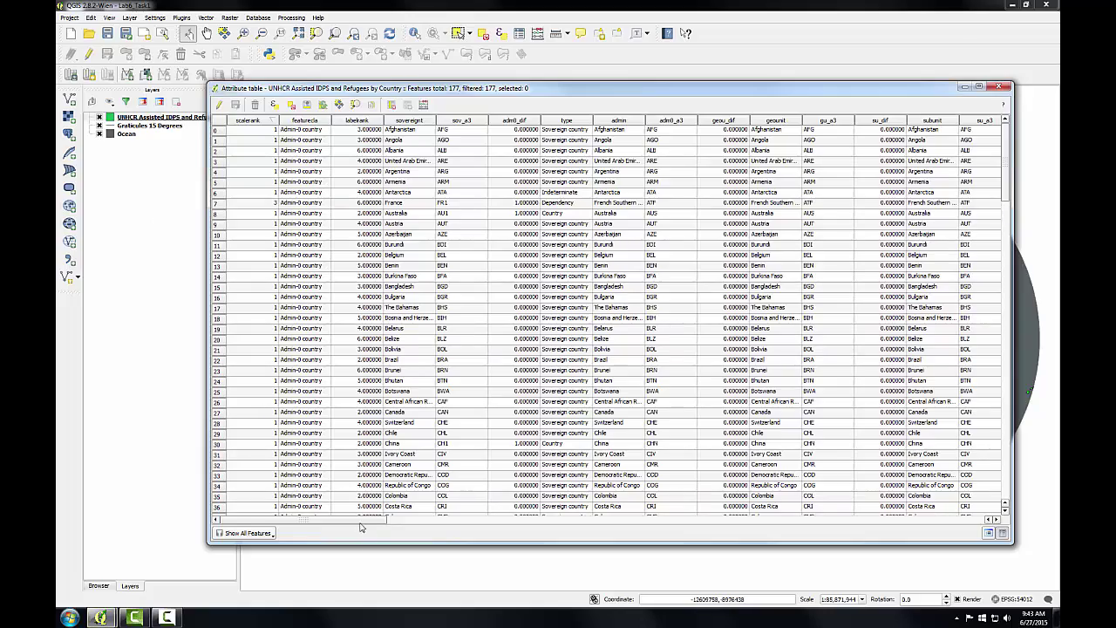
left_click_drag(392, 528, 979, 530)
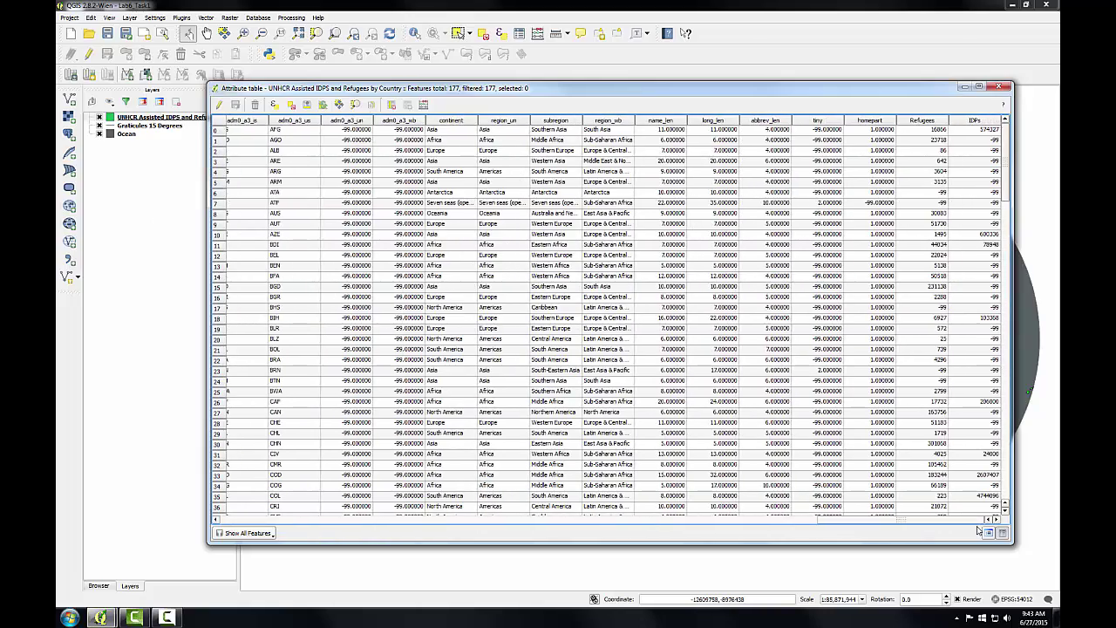
left_click(928, 121)
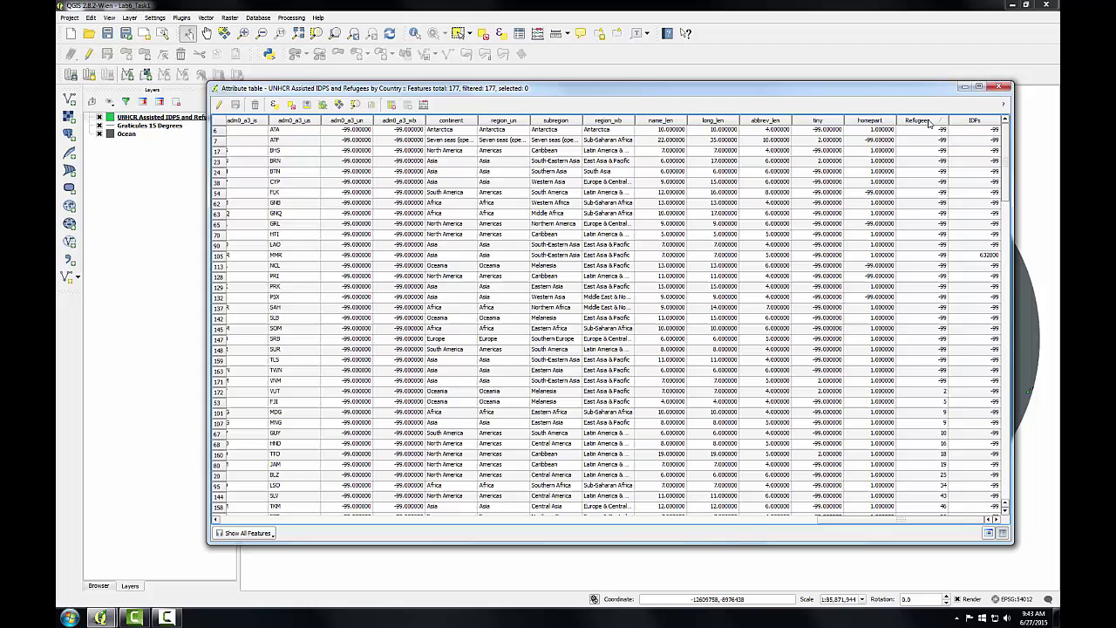
left_click(929, 122)
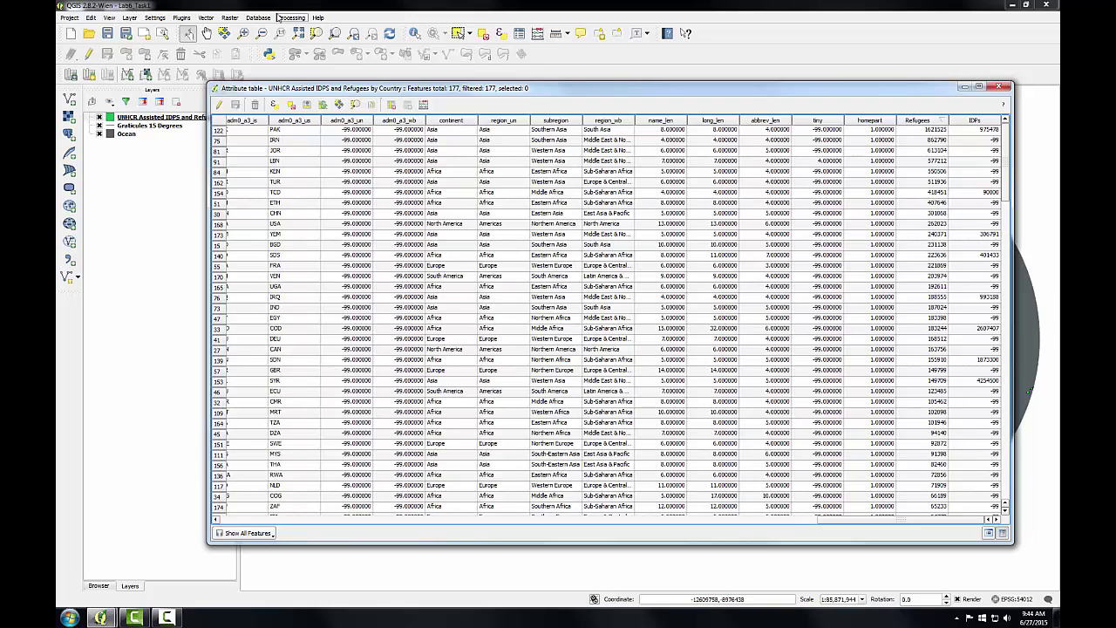
left_click(224, 130)
left_click_drag(932, 526, 590, 521)
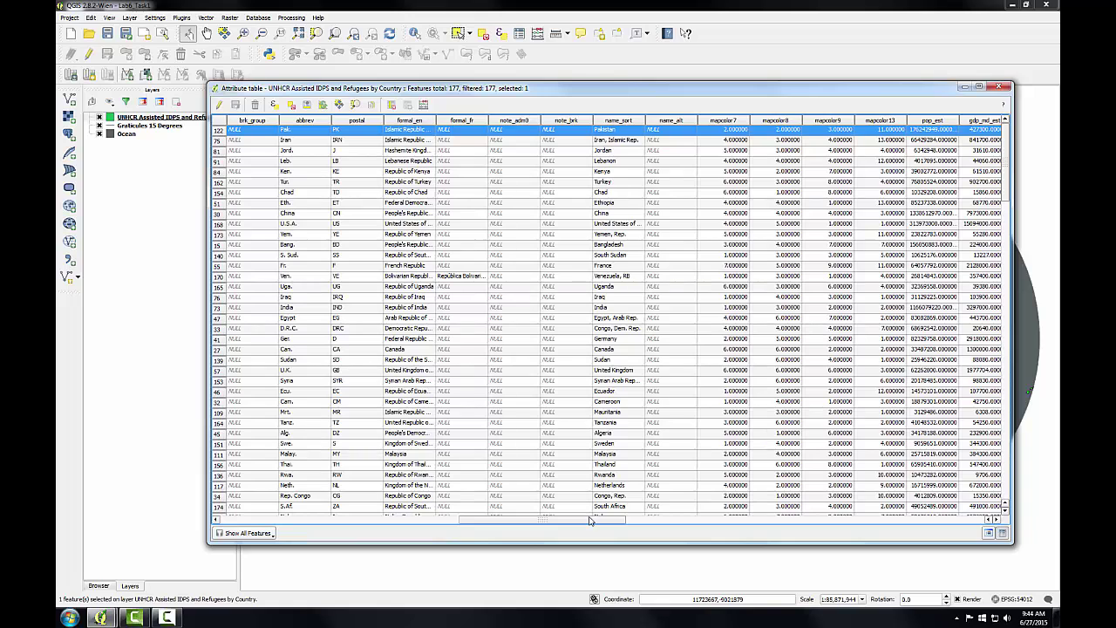
left_click(290, 104)
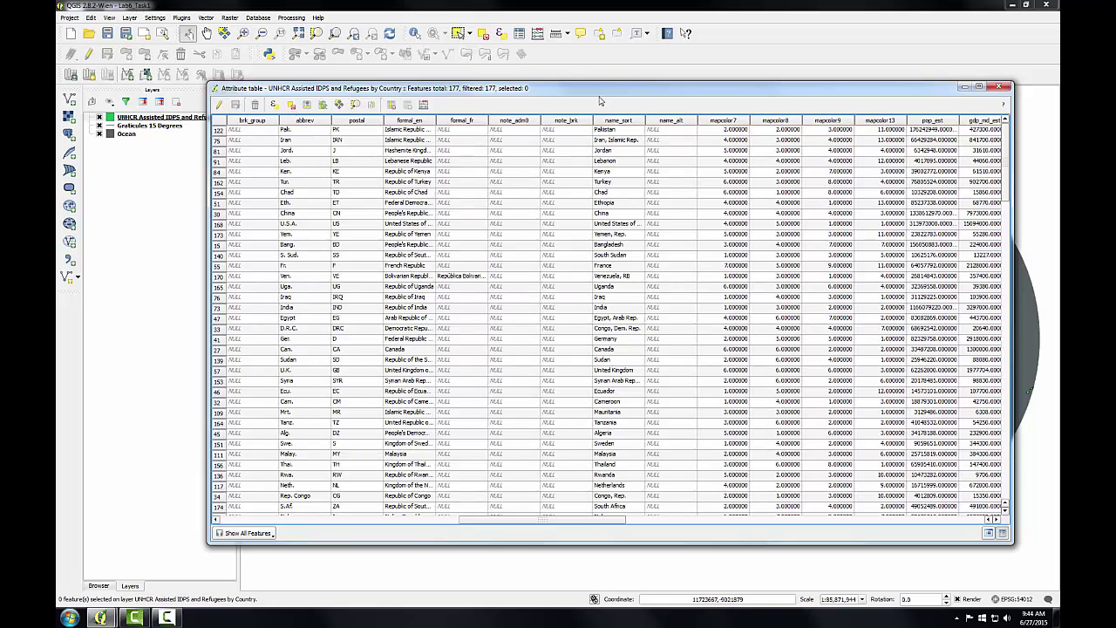
Start a Query Builder filter on the UNHCR layer with "admin" != 'Pakistan'
left_click(1003, 86)
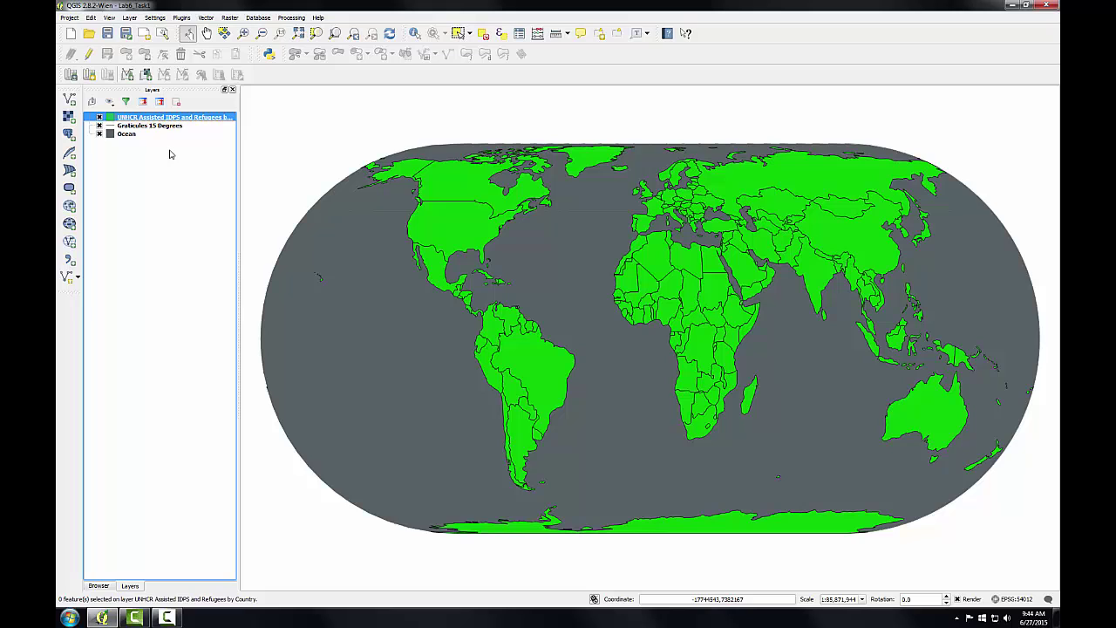
right_click(144, 116)
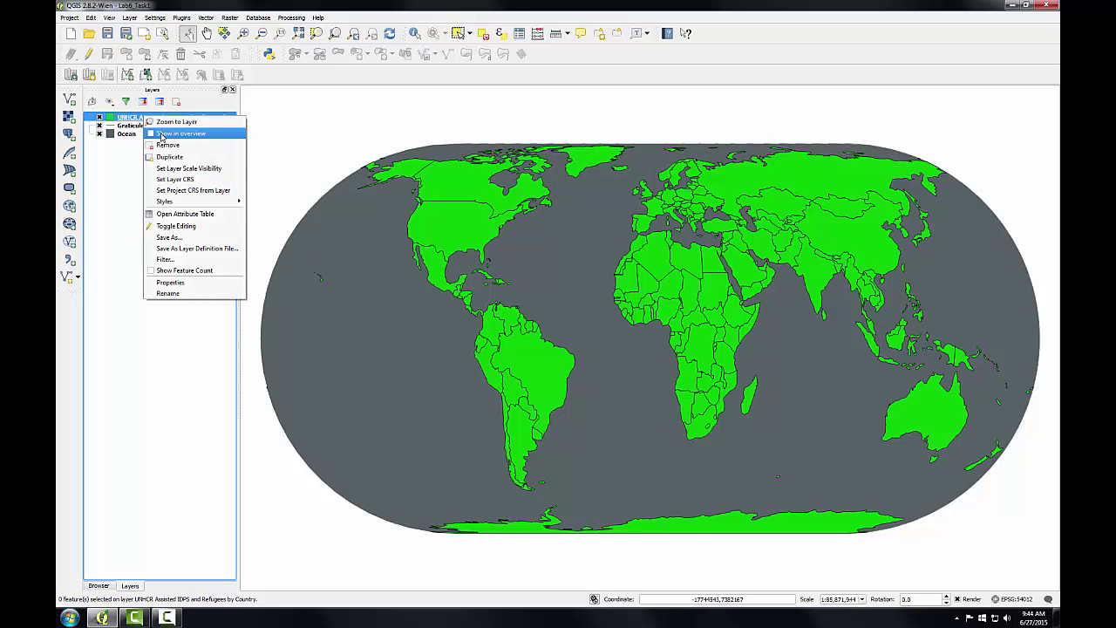
left_click(175, 260)
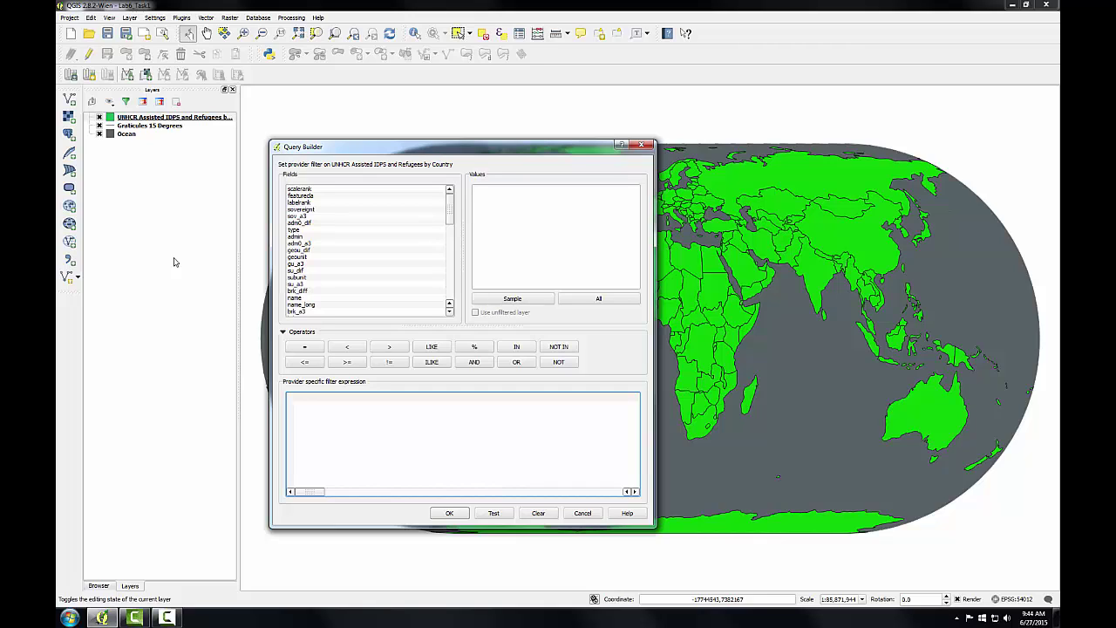
double_click(296, 236)
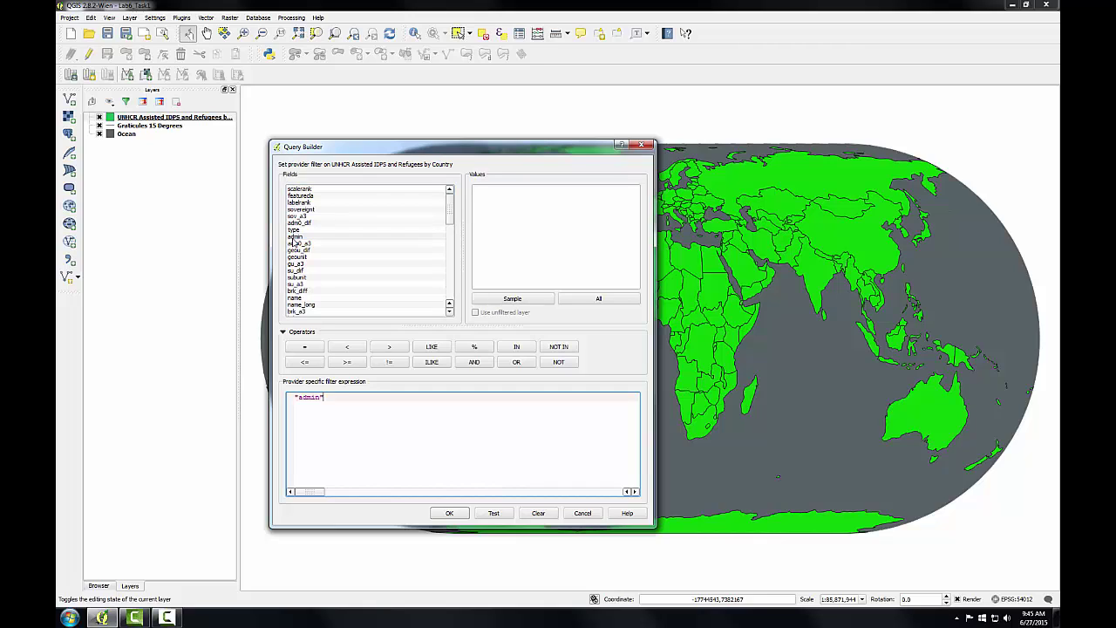
left_click(390, 363)
left_click(571, 304)
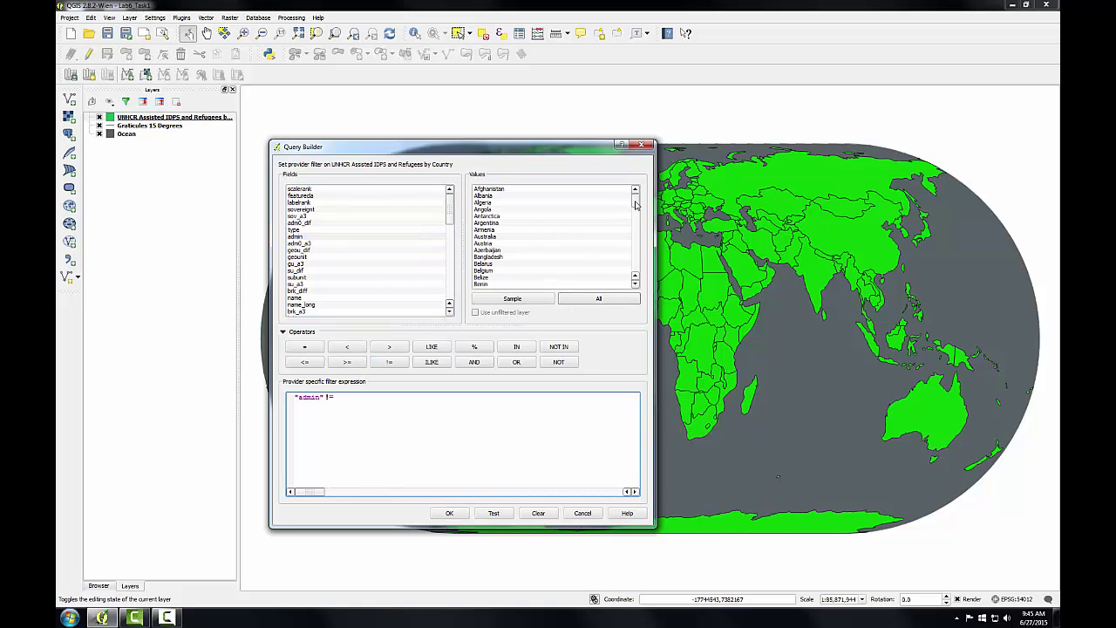
left_click_drag(636, 204, 635, 248)
double_click(487, 204)
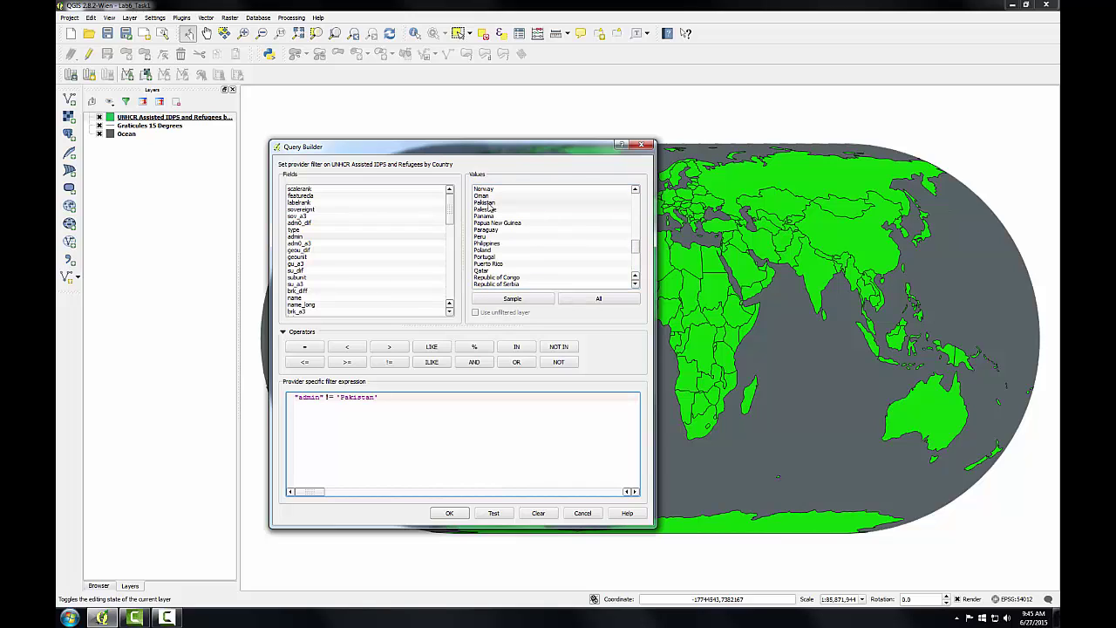
Extend the filter with AND "Refugees" != -99 and apply it to the layer
left_click(474, 362)
scroll(307, 300, "down", 10)
double_click(300, 304)
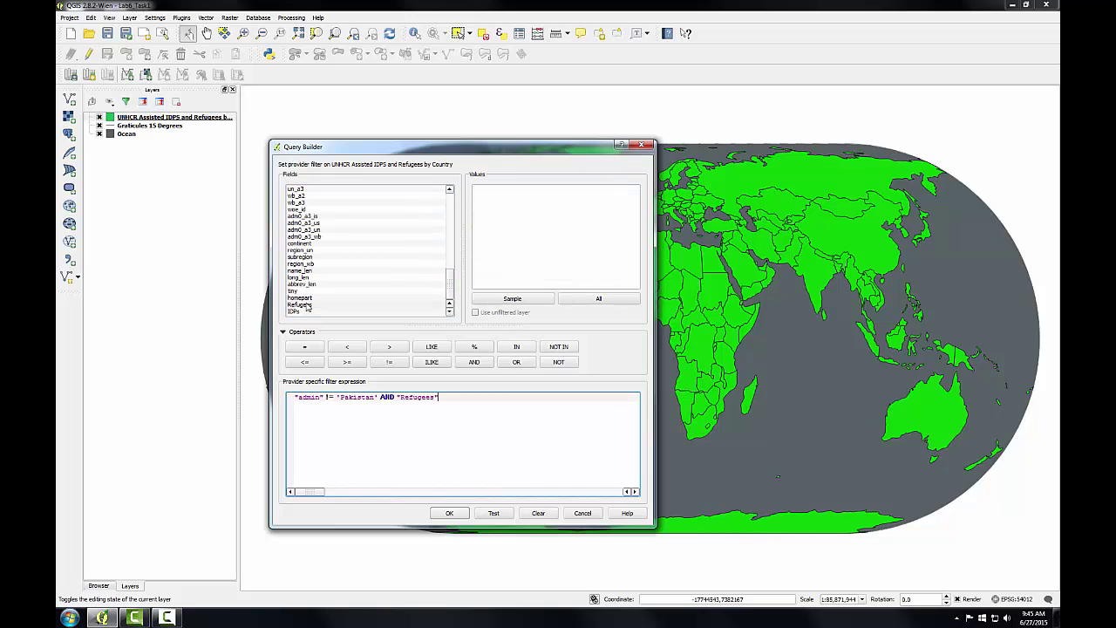
left_click(389, 362)
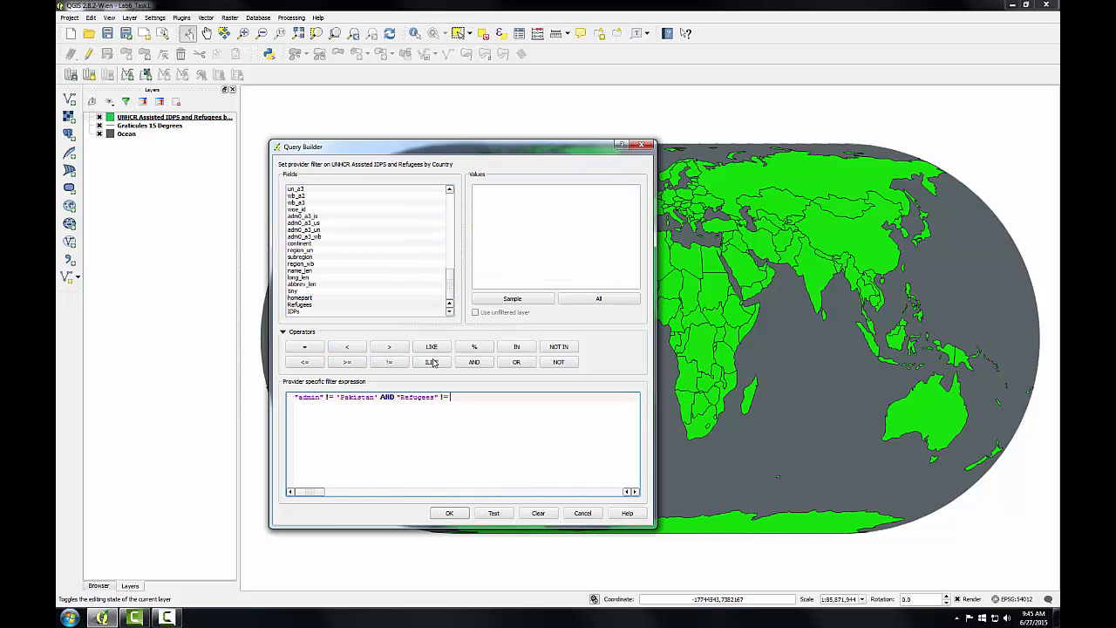
left_click(527, 300)
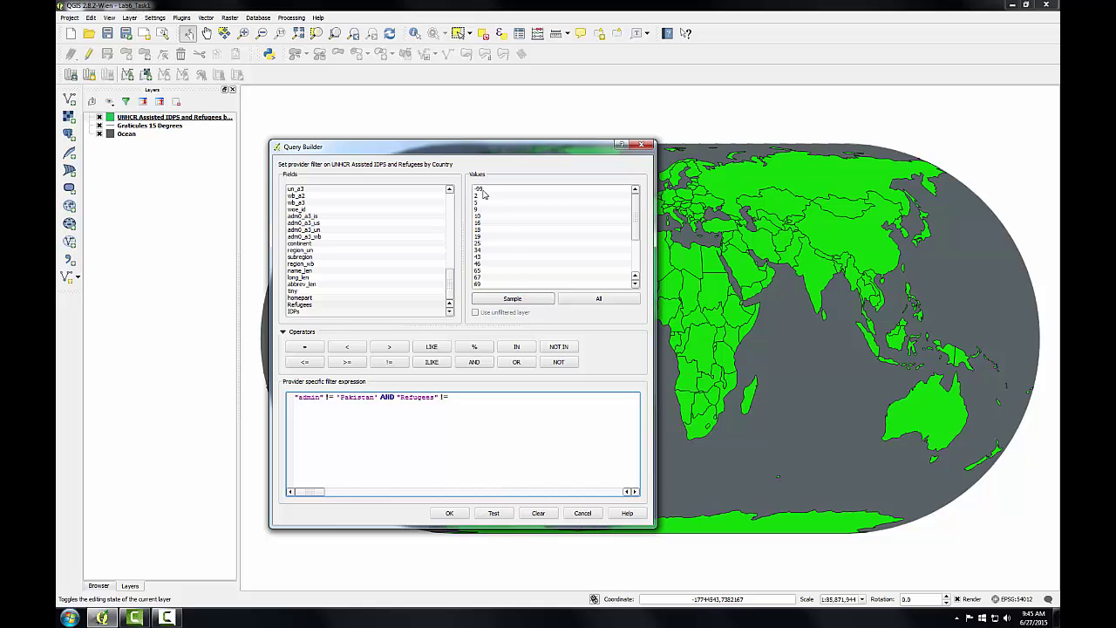
double_click(479, 190)
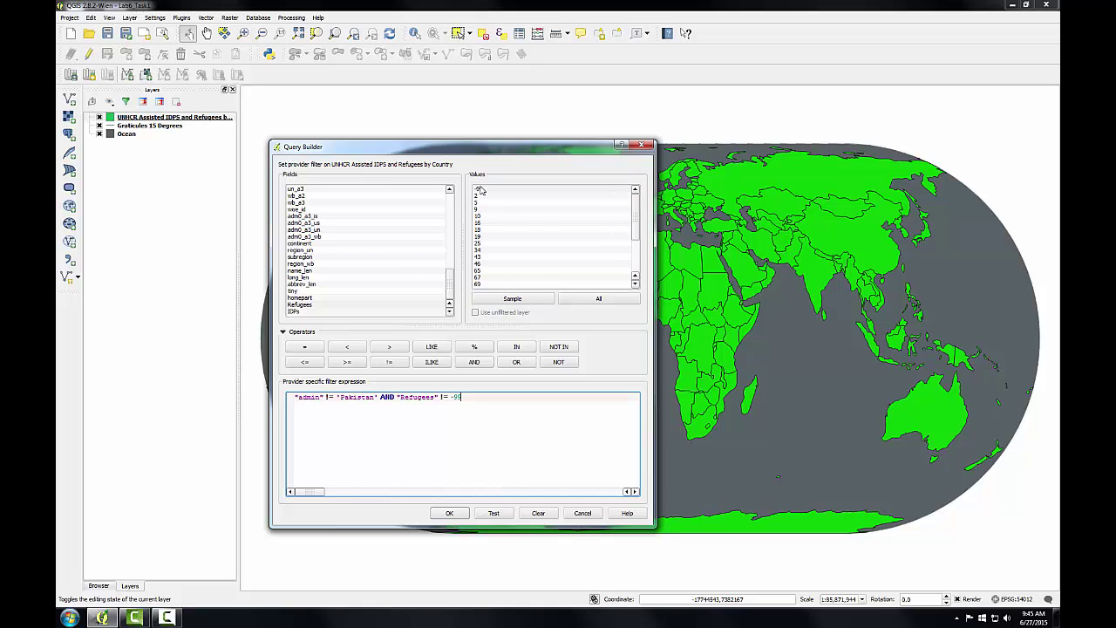
left_click(449, 513)
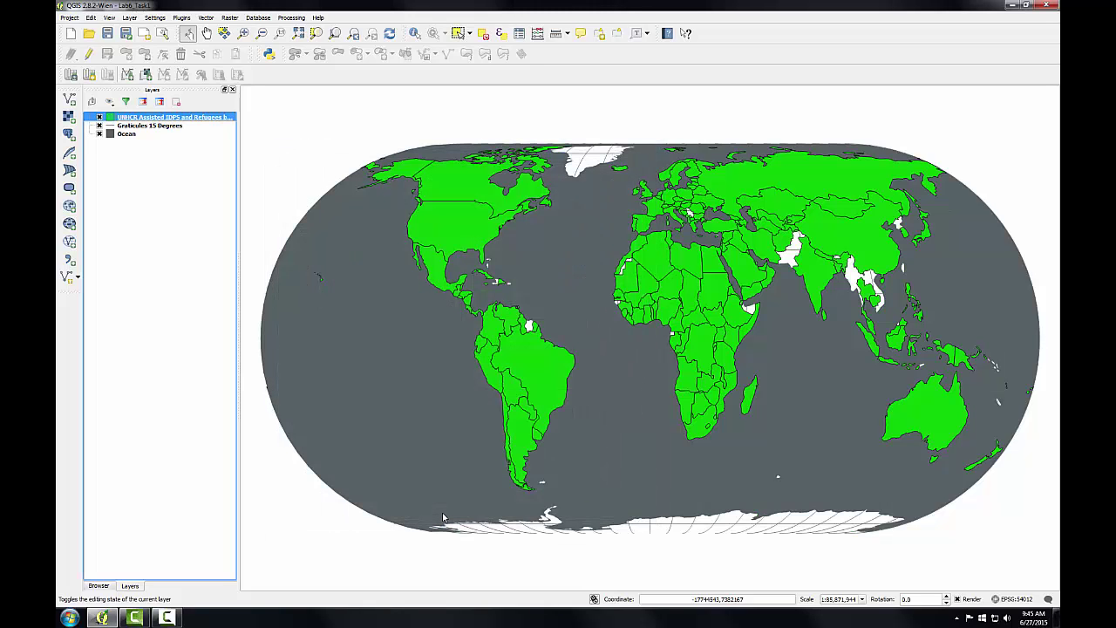
double_click(131, 119)
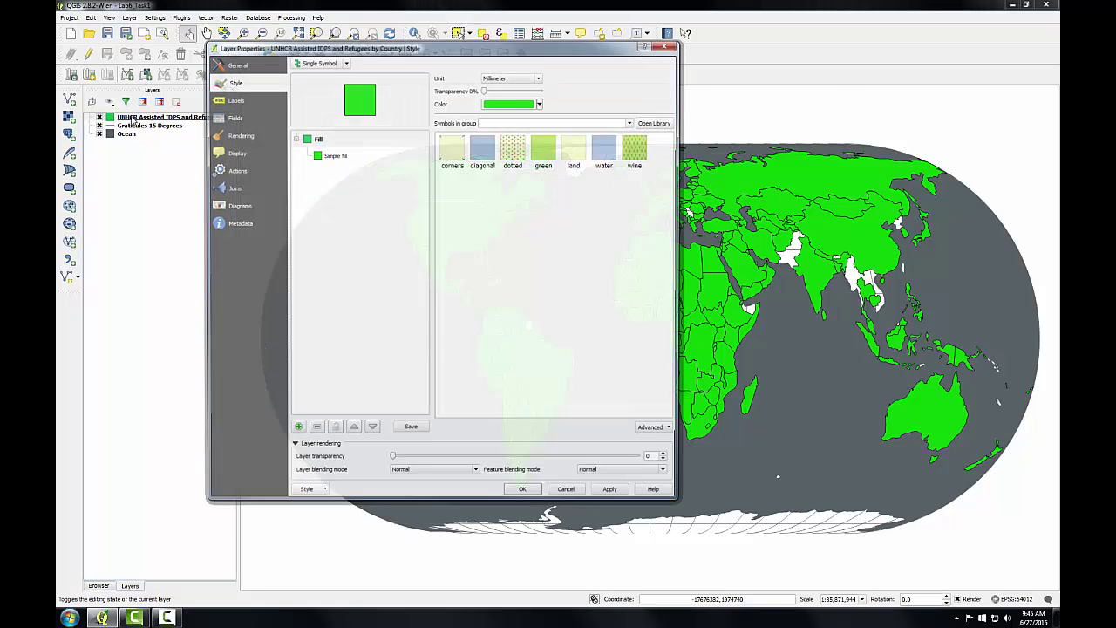
left_click(234, 65)
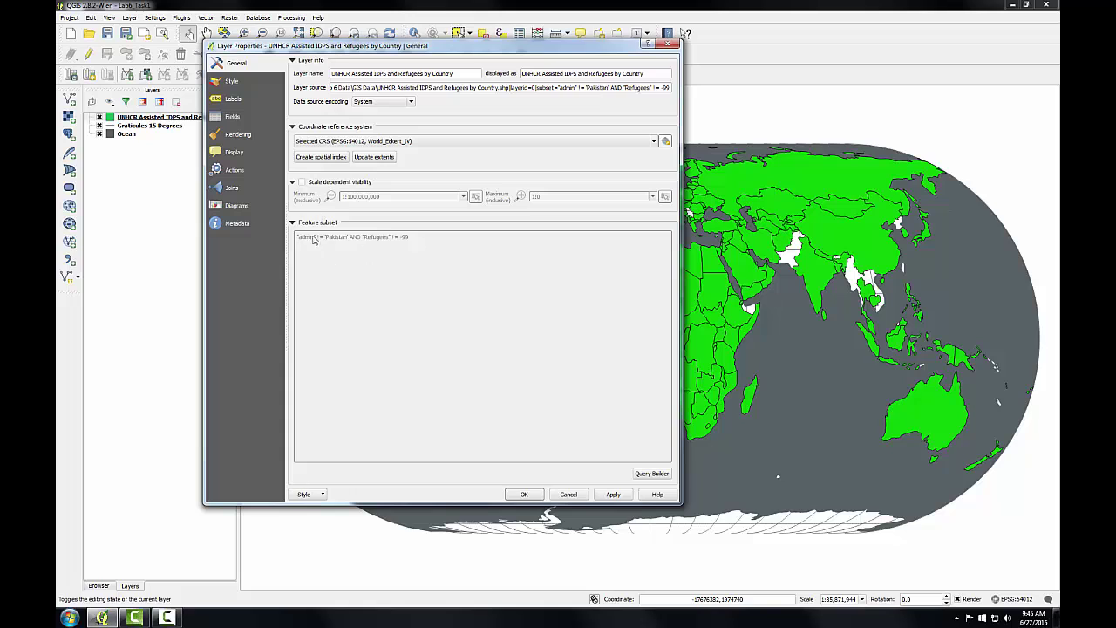
left_click(515, 494)
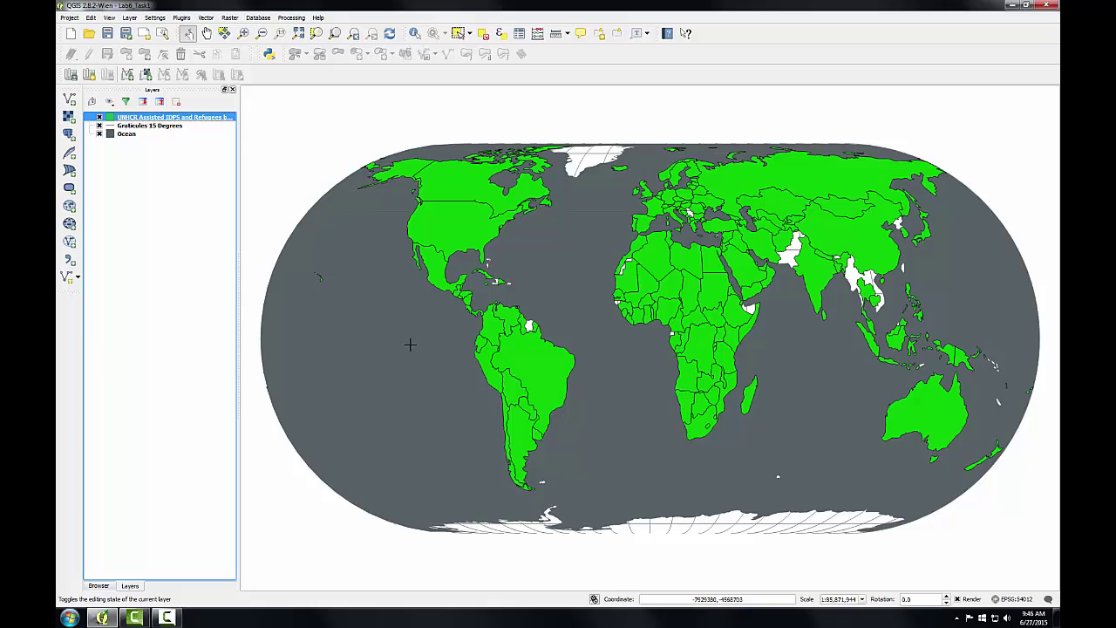
Run Basic Statistics on the UNHCR layer's Refugees field and enlarge the results dialog
left_click(206, 18)
mouse_move(218, 38)
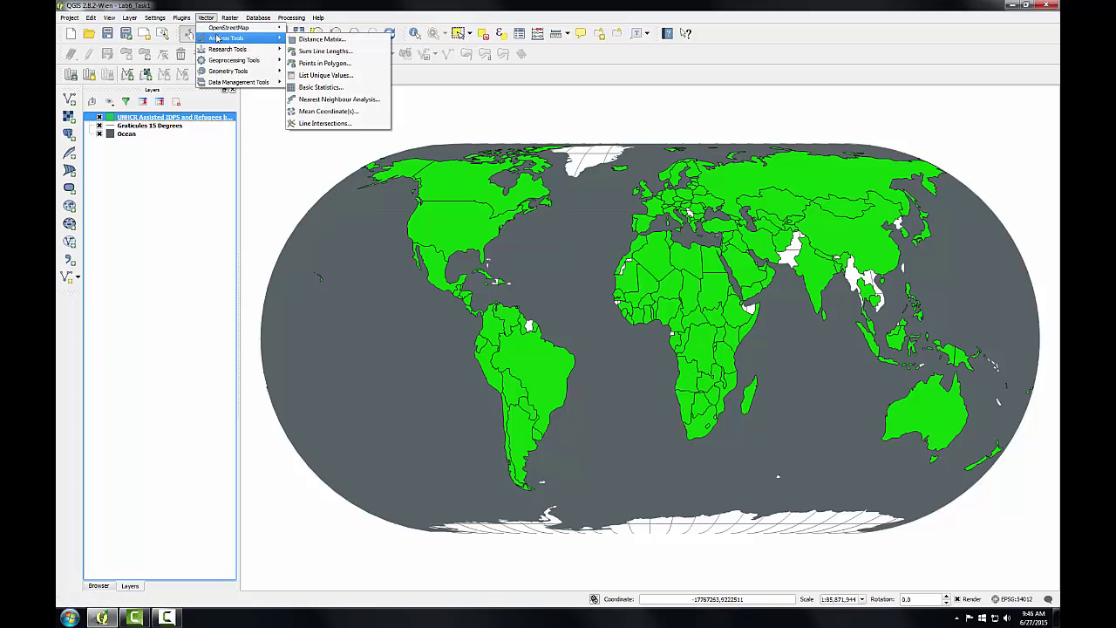
left_click(321, 87)
left_click(520, 225)
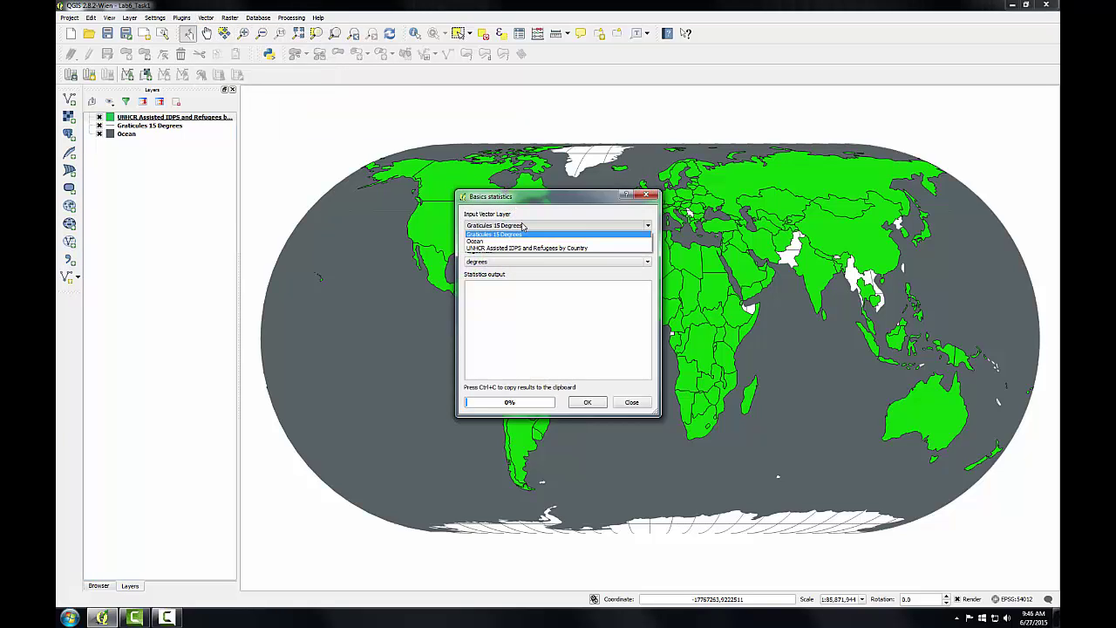
left_click(525, 248)
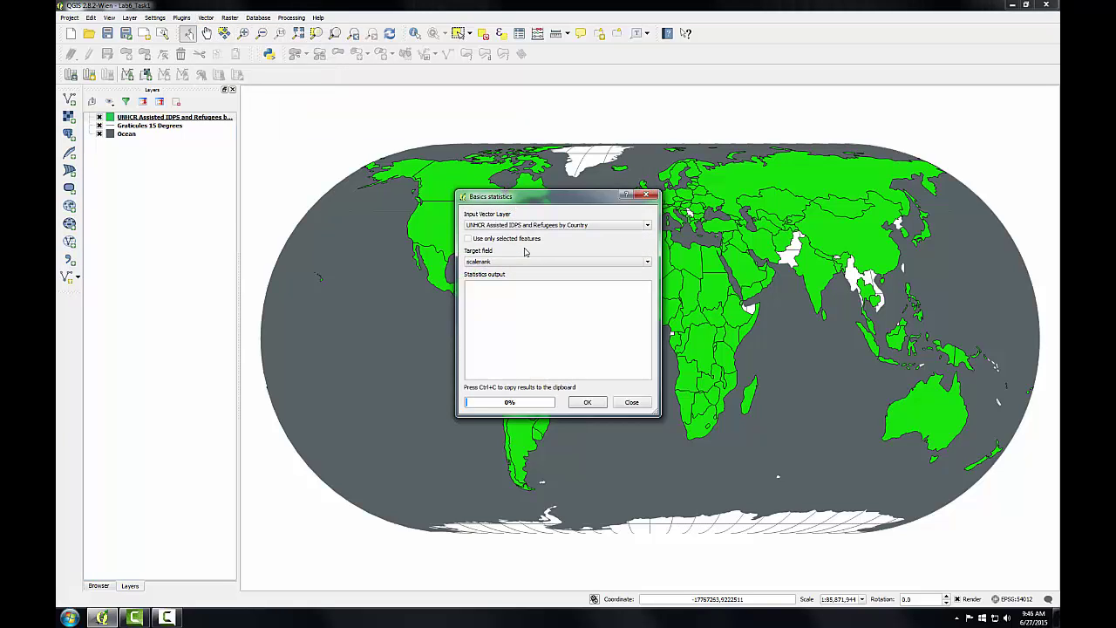
left_click(535, 262)
scroll(549, 305, "down", 5)
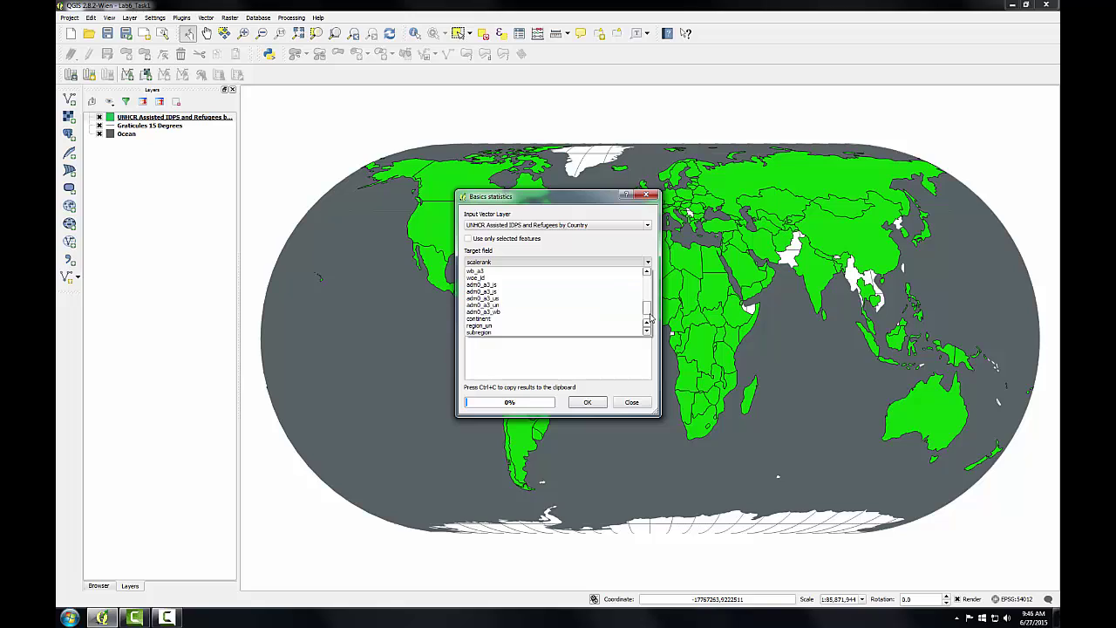
left_click(536, 326)
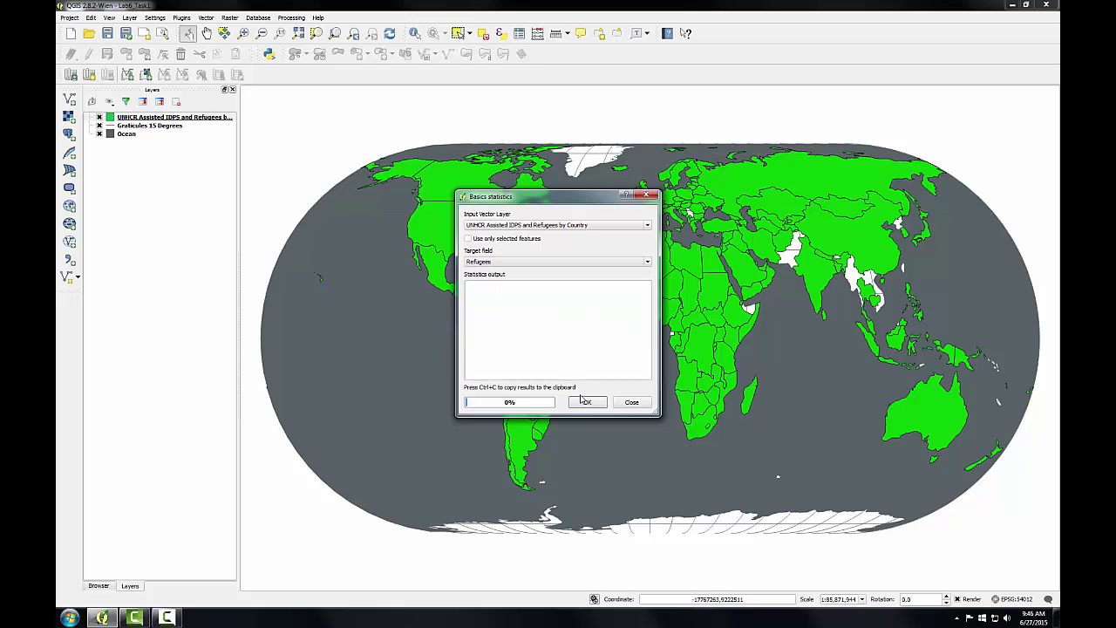
left_click(584, 403)
left_click_drag(658, 415, 613, 459)
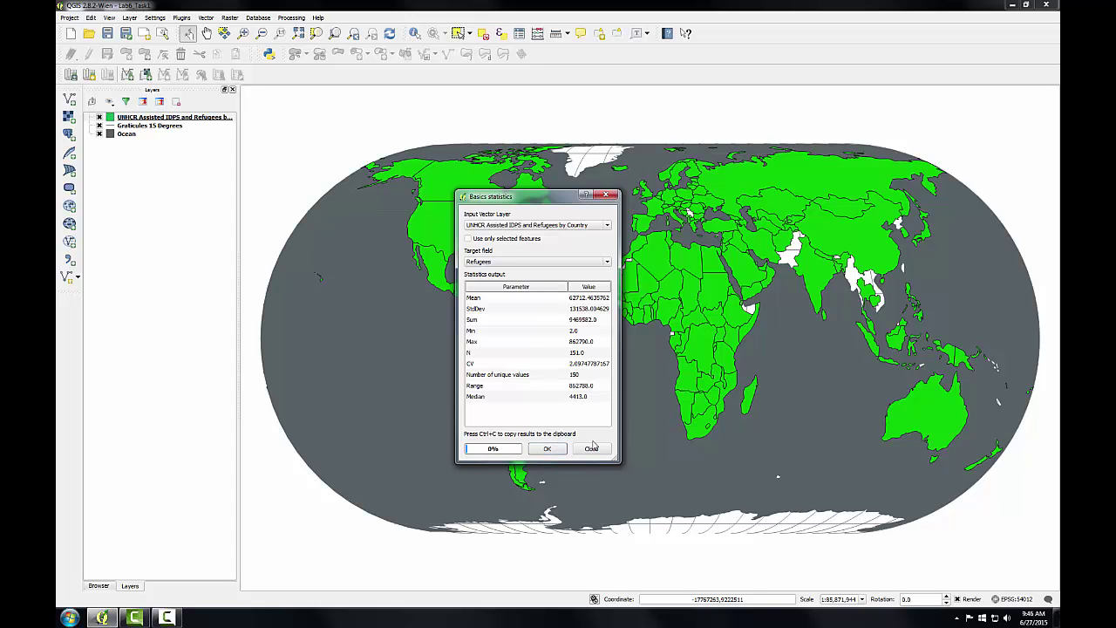
Switch the refugees layer's style to Graduated, classified by the Refugees field
left_click(120, 117)
double_click(121, 118)
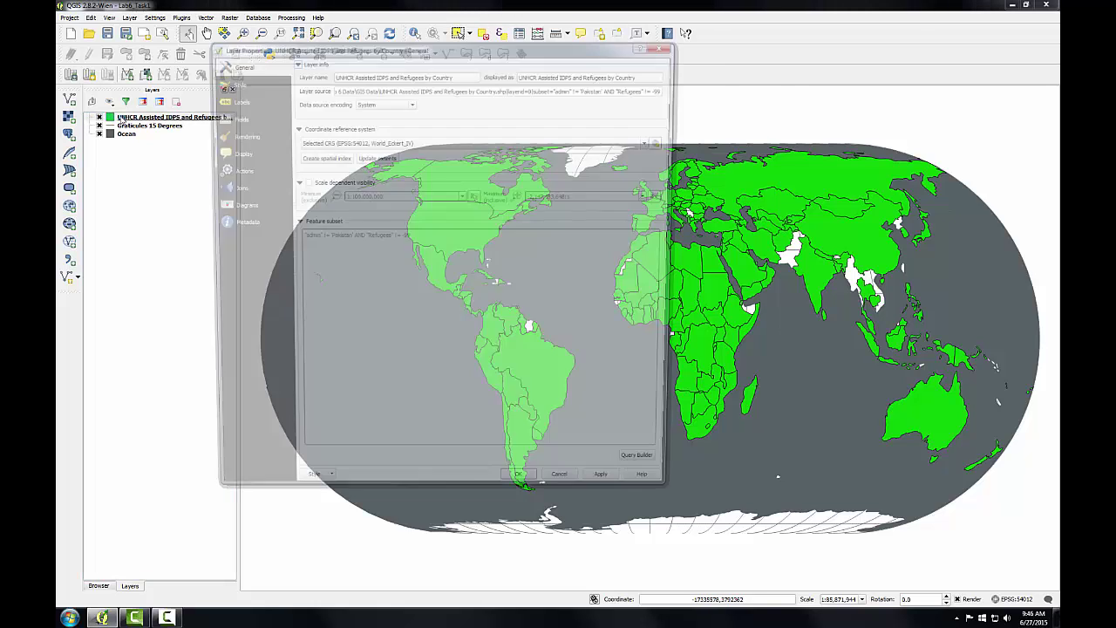
left_click(232, 82)
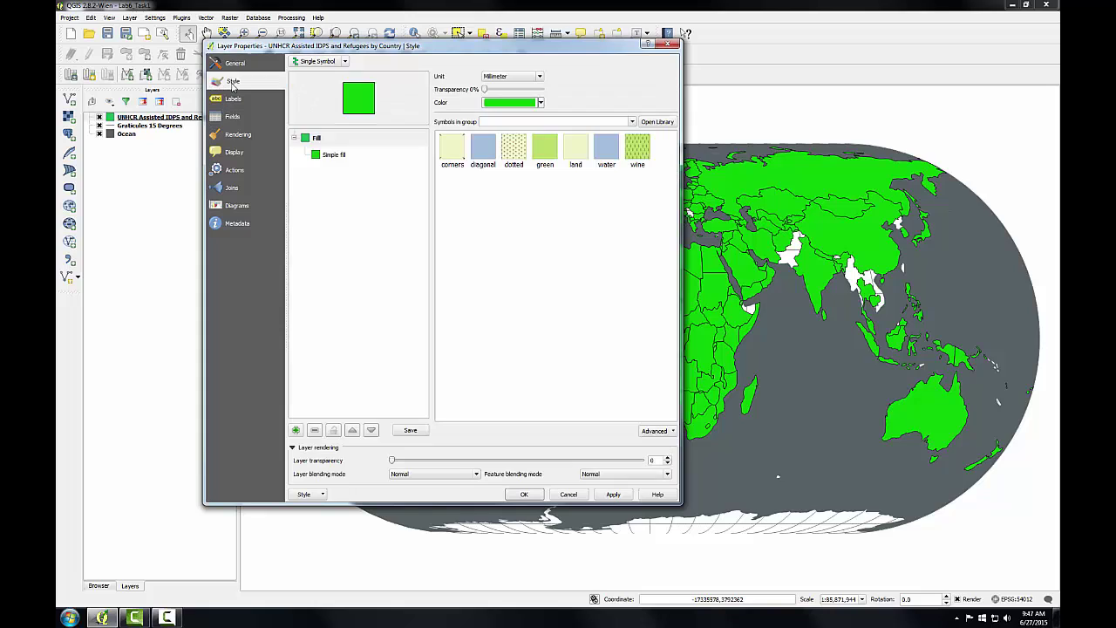
left_click(344, 61)
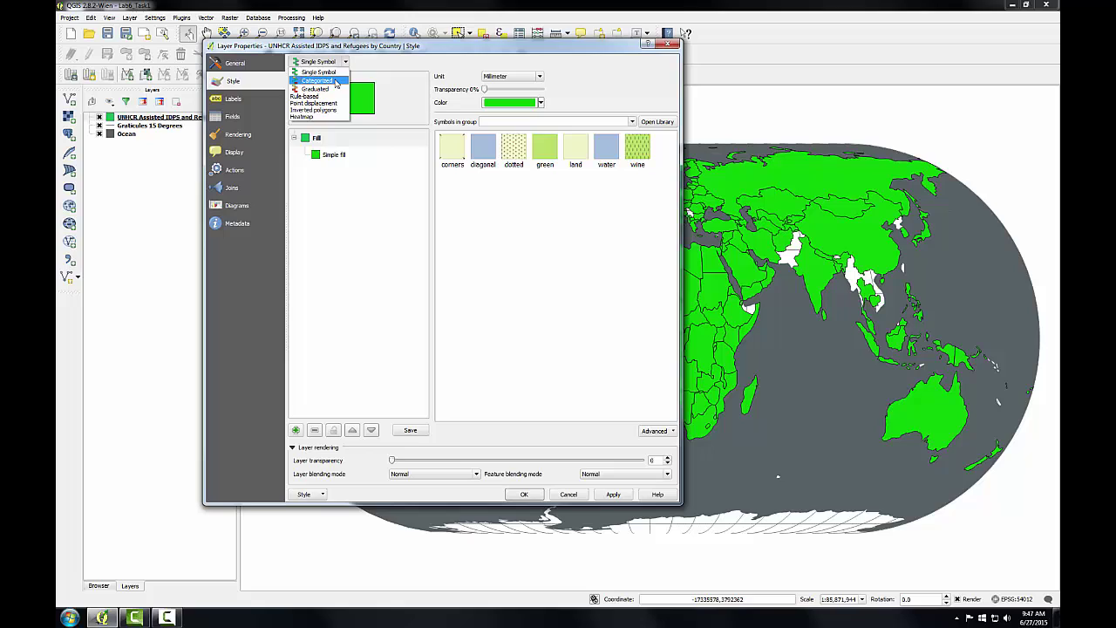
left_click(332, 91)
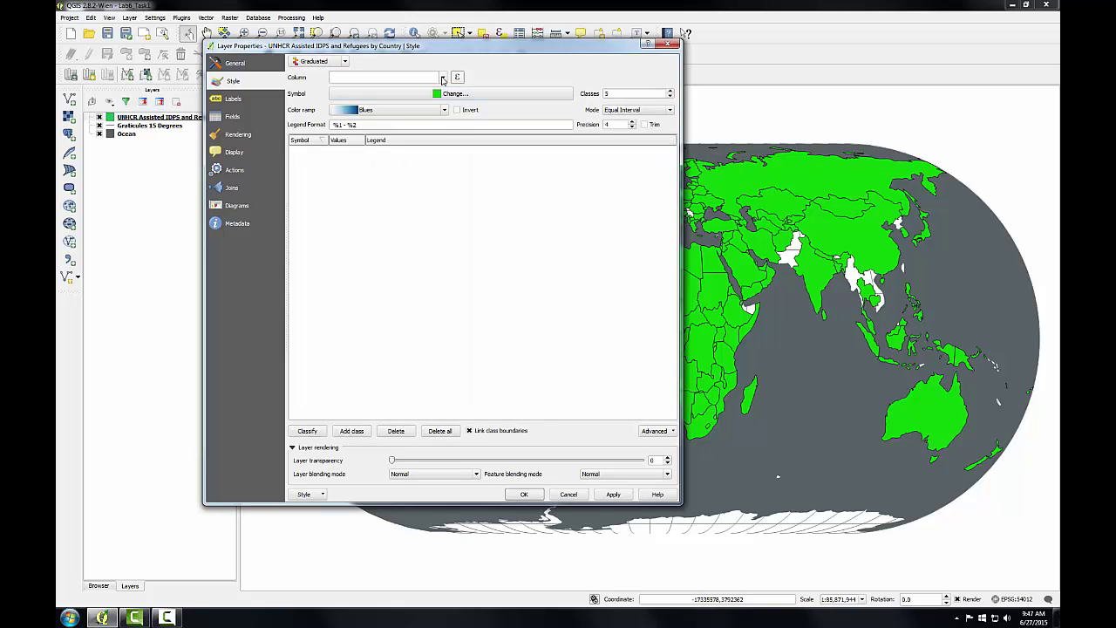
left_click(388, 77)
left_click_drag(442, 107, 441, 135)
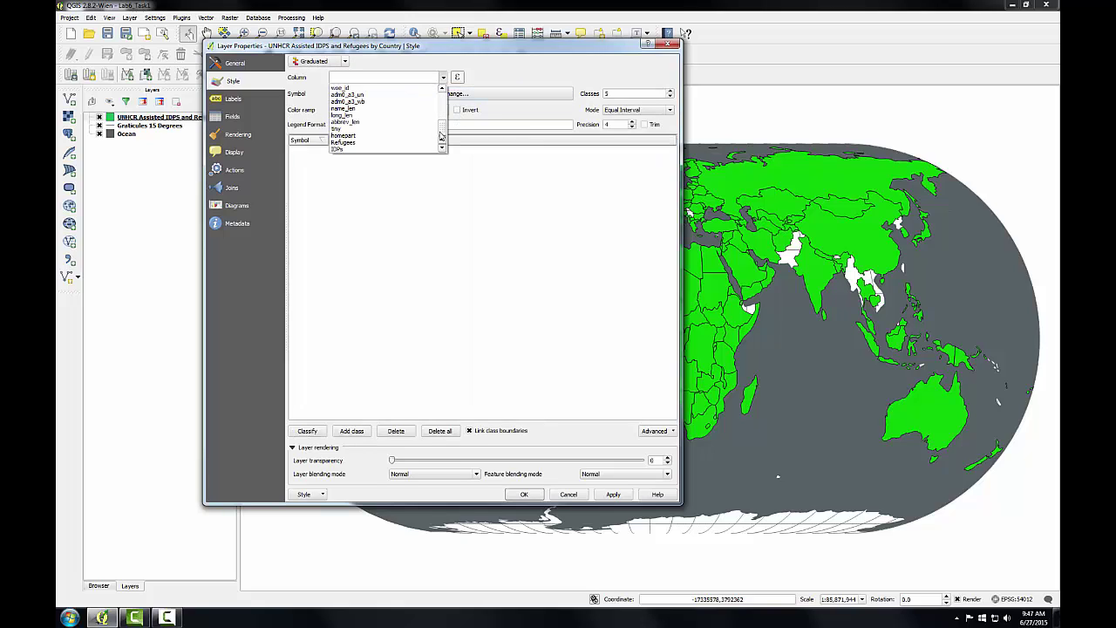
left_click(364, 143)
Set the base simple fill symbol's outline width to 3
left_click(454, 93)
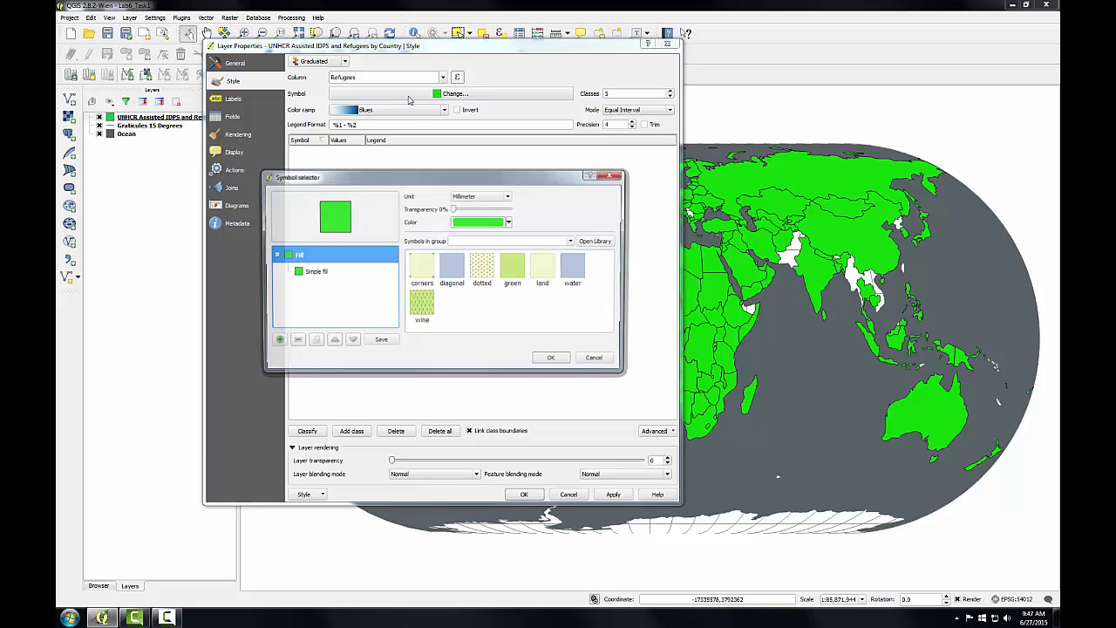
left_click(307, 276)
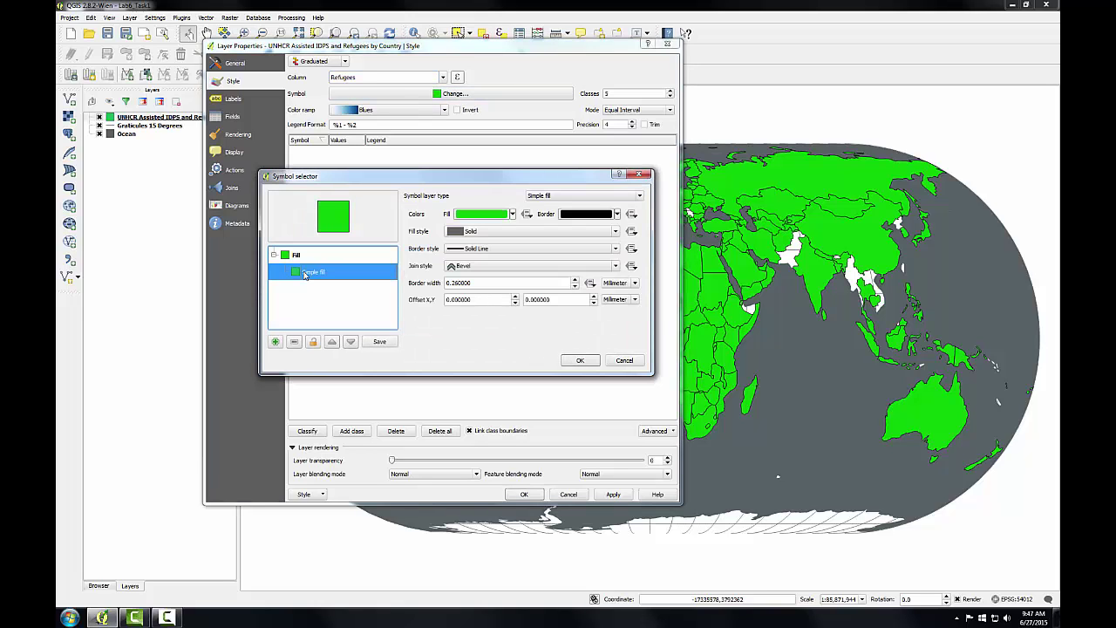
left_click(451, 282)
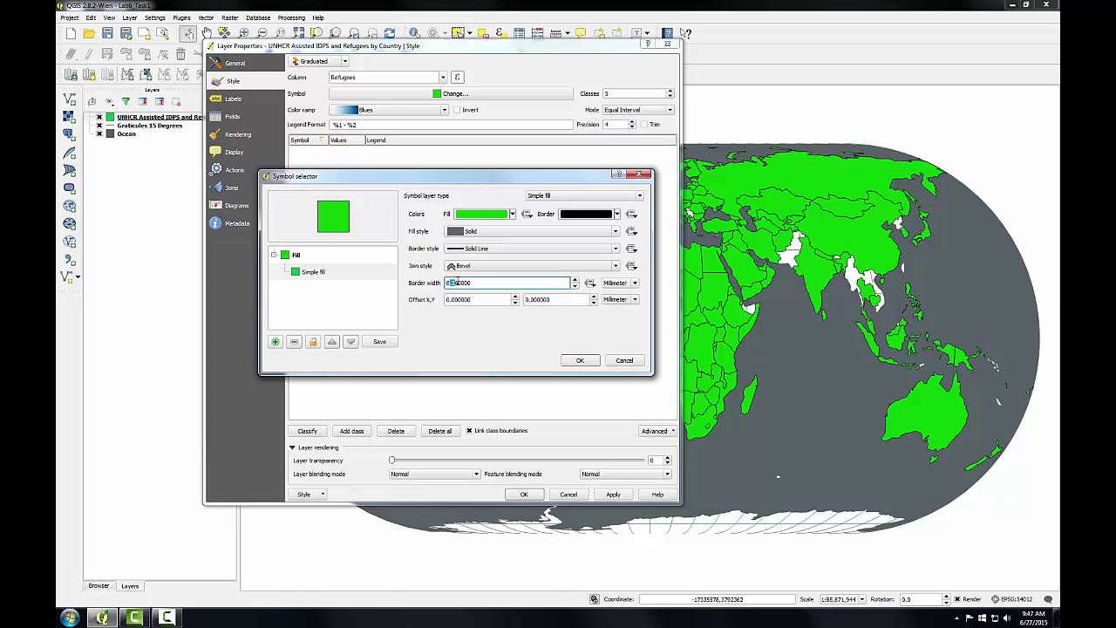
type("3")
left_click(580, 360)
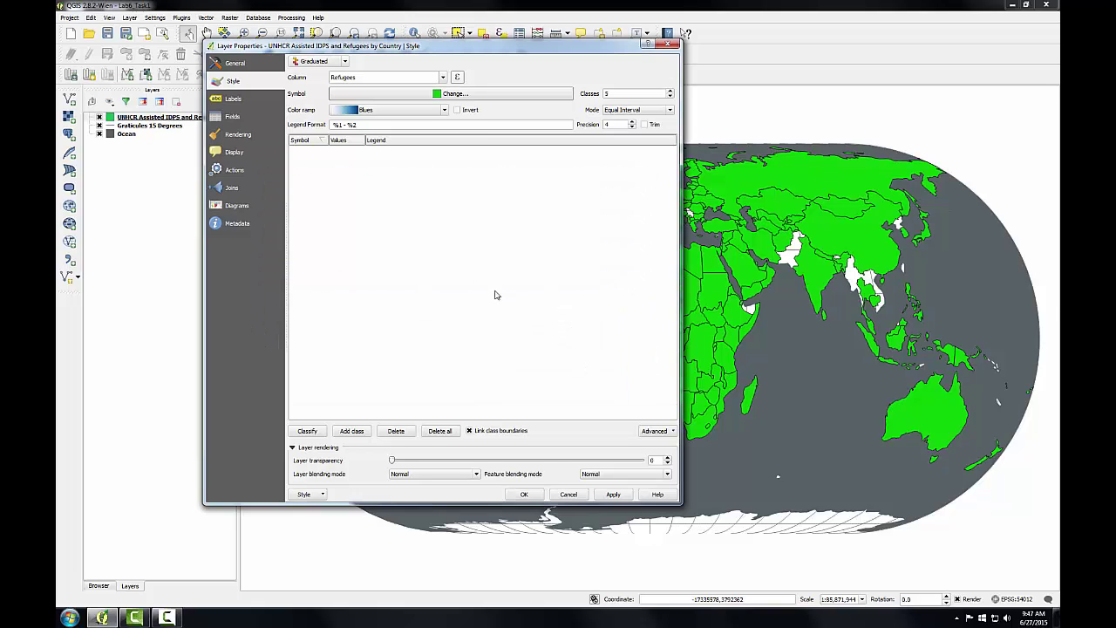
Classify with the Greens ramp in Natural Breaks (Jenks) mode and apply the style
left_click(444, 109)
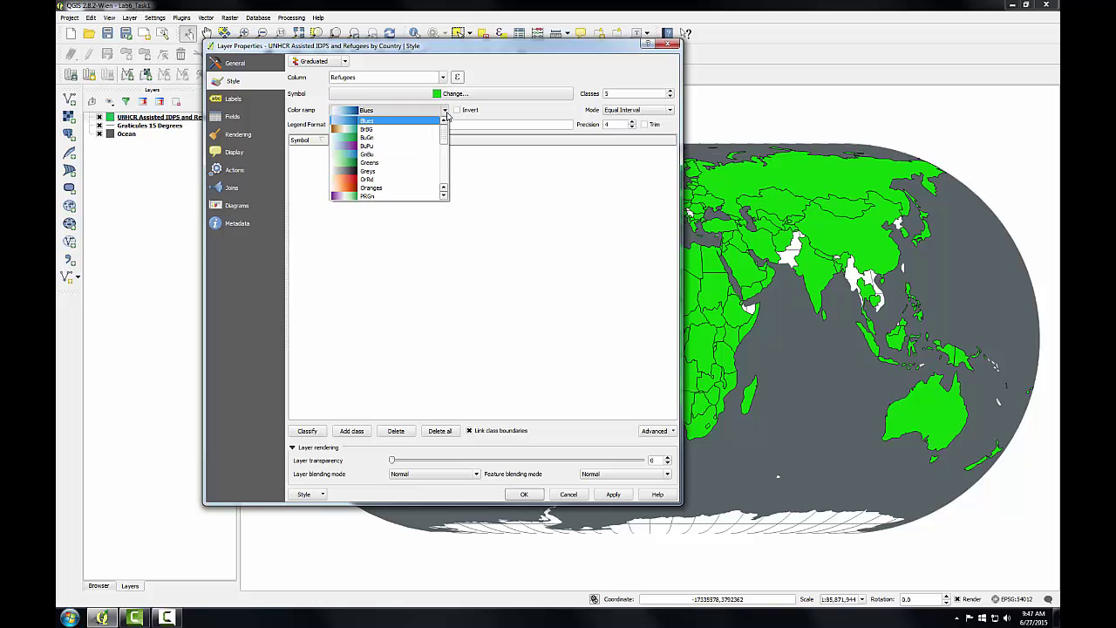
left_click(418, 157)
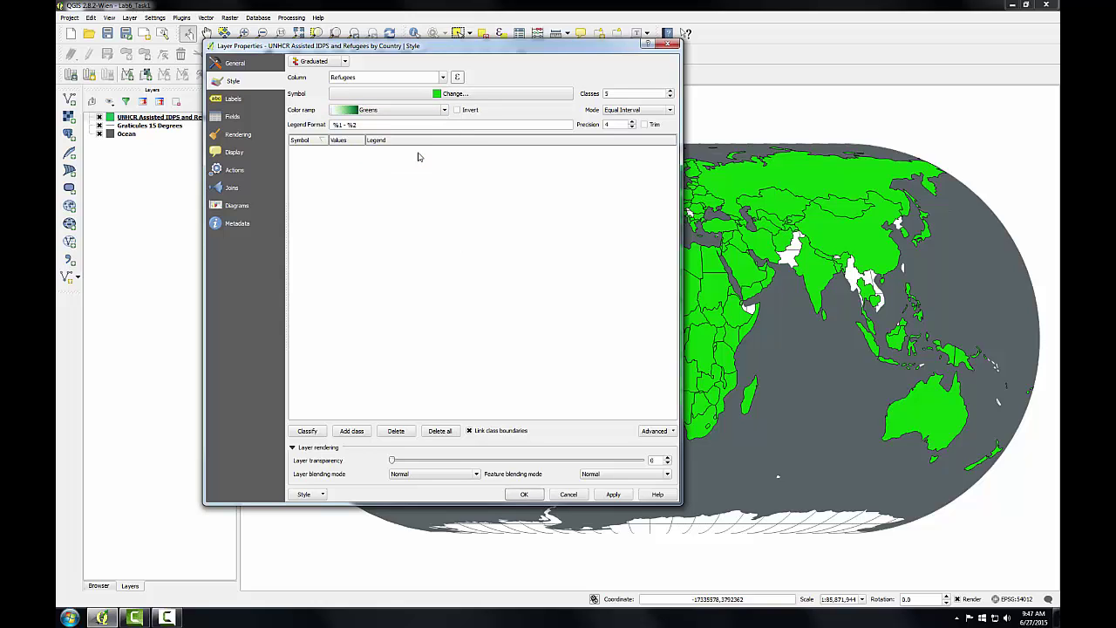
left_click(670, 111)
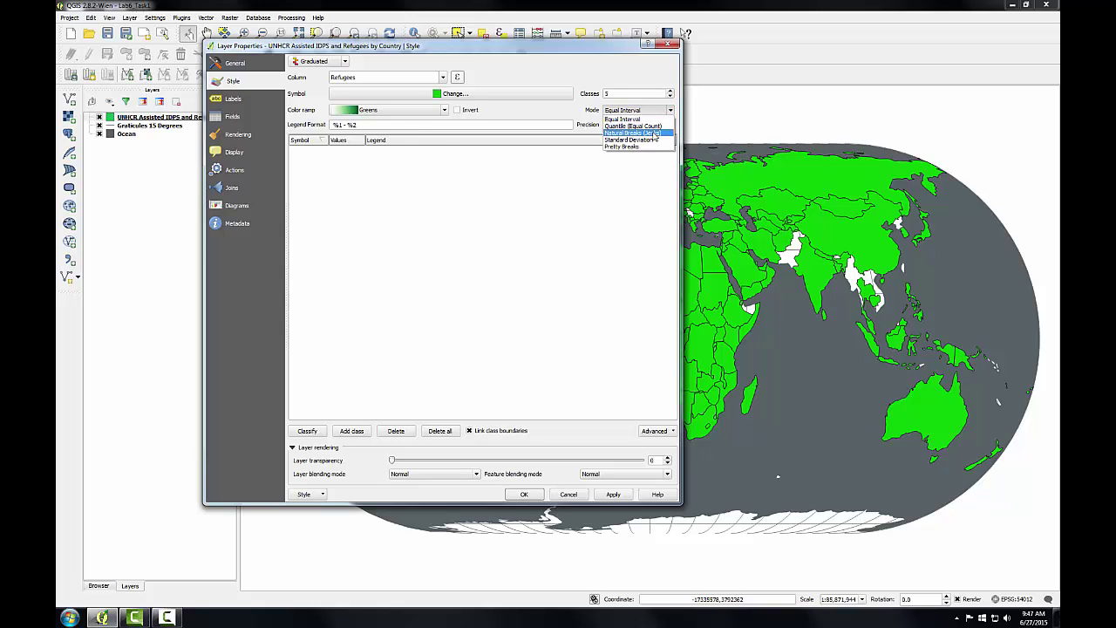
left_click(655, 134)
left_click(307, 431)
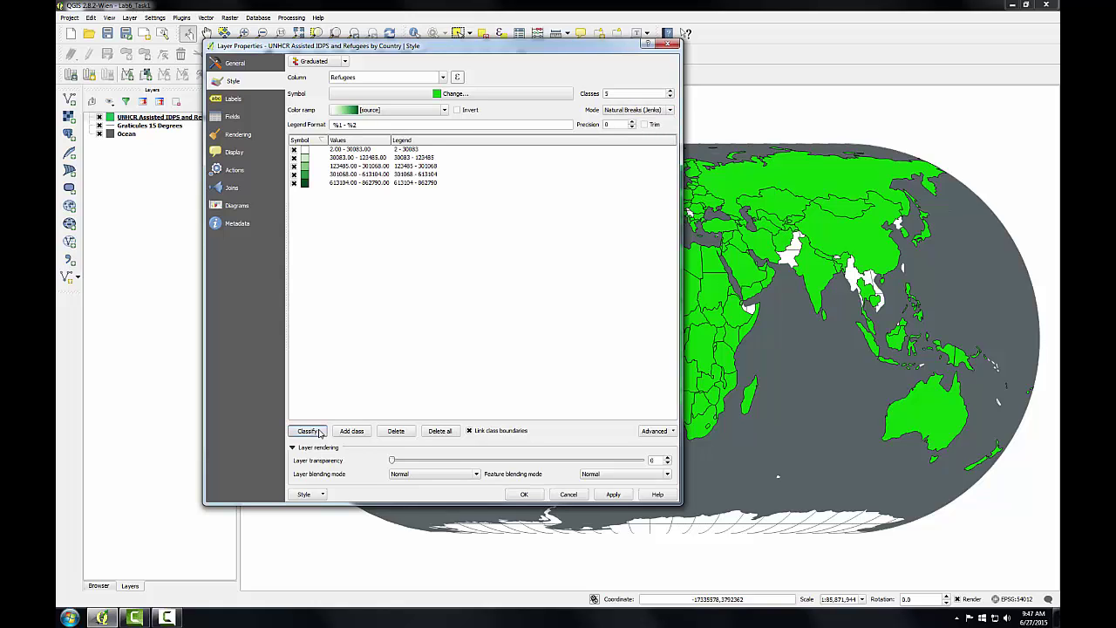
left_click(524, 494)
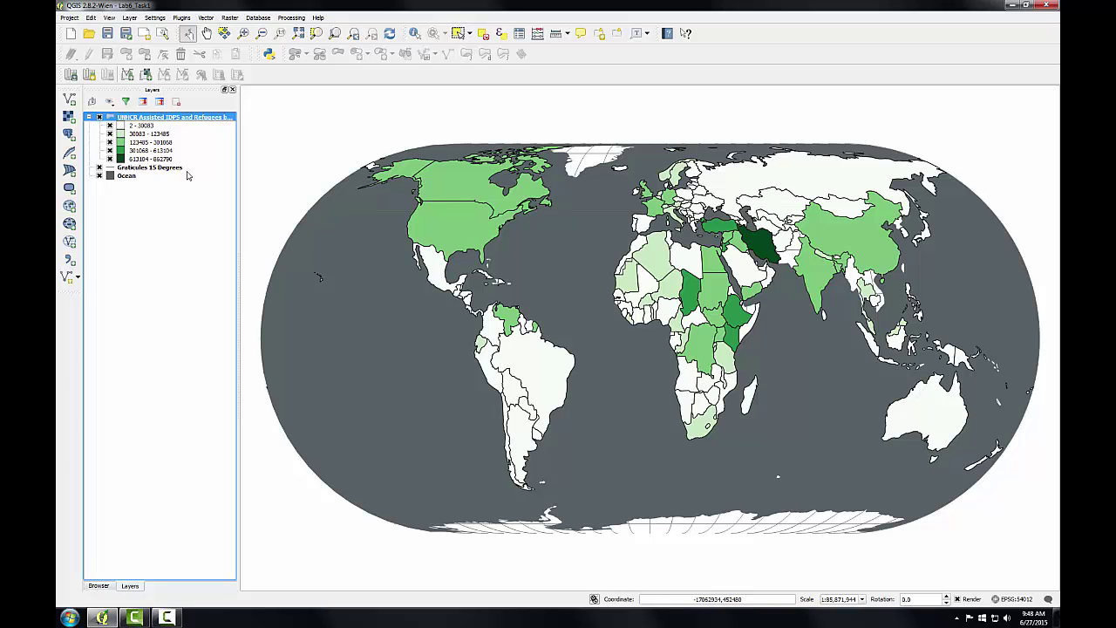
Delete the Pakistan and -99 filter expression from the refugees layer, then return to Style
double_click(146, 119)
left_click(235, 63)
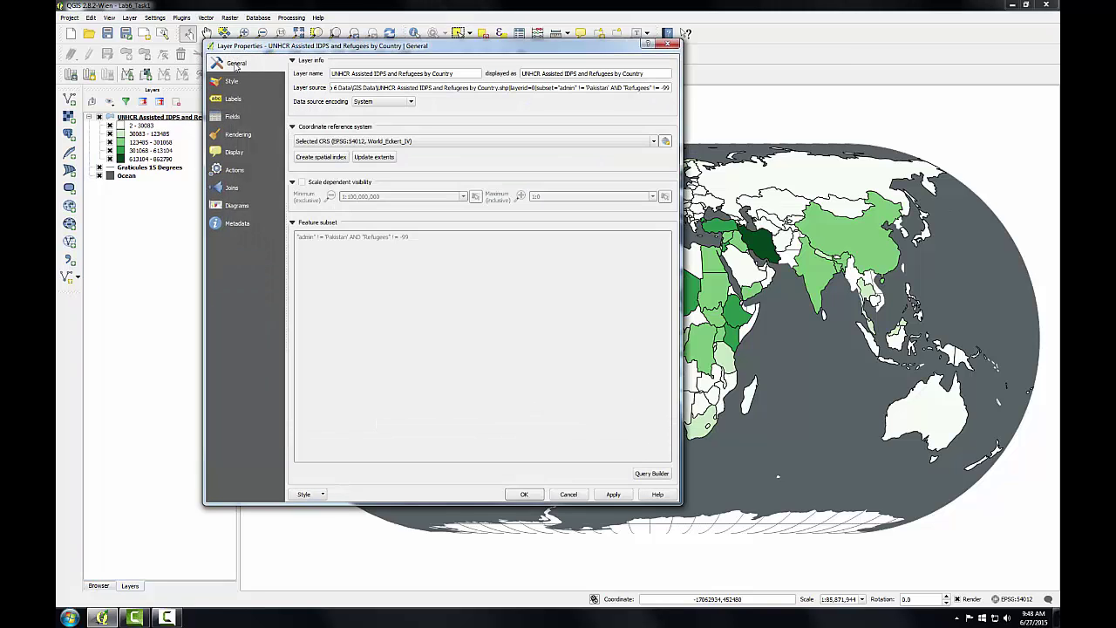
left_click(650, 472)
left_click_drag(462, 397, 260, 393)
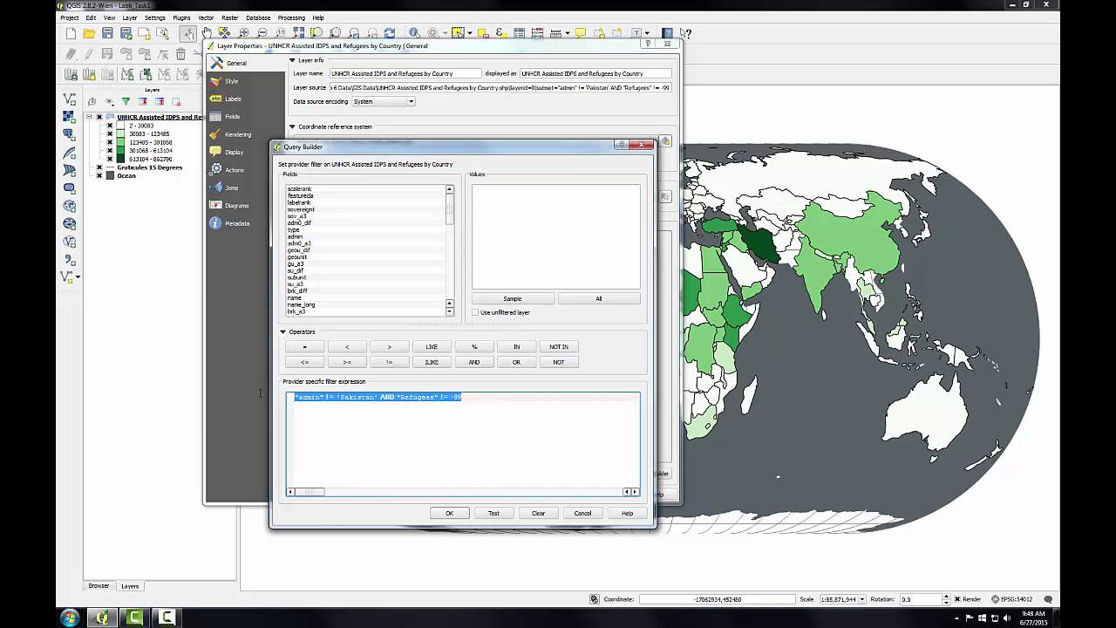
key("Delete")
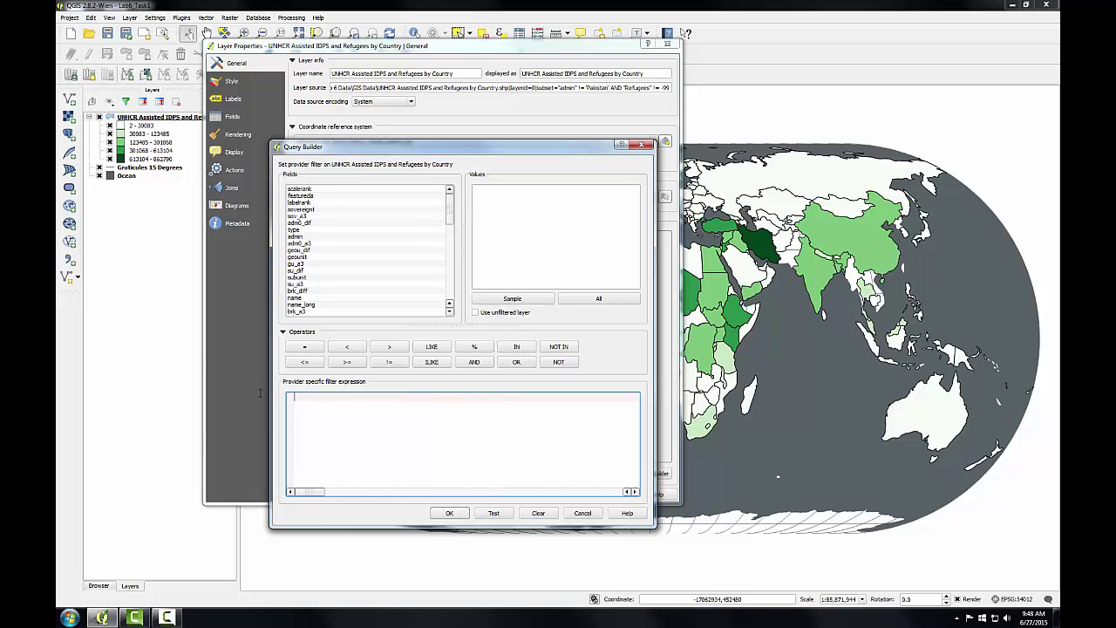
left_click(448, 514)
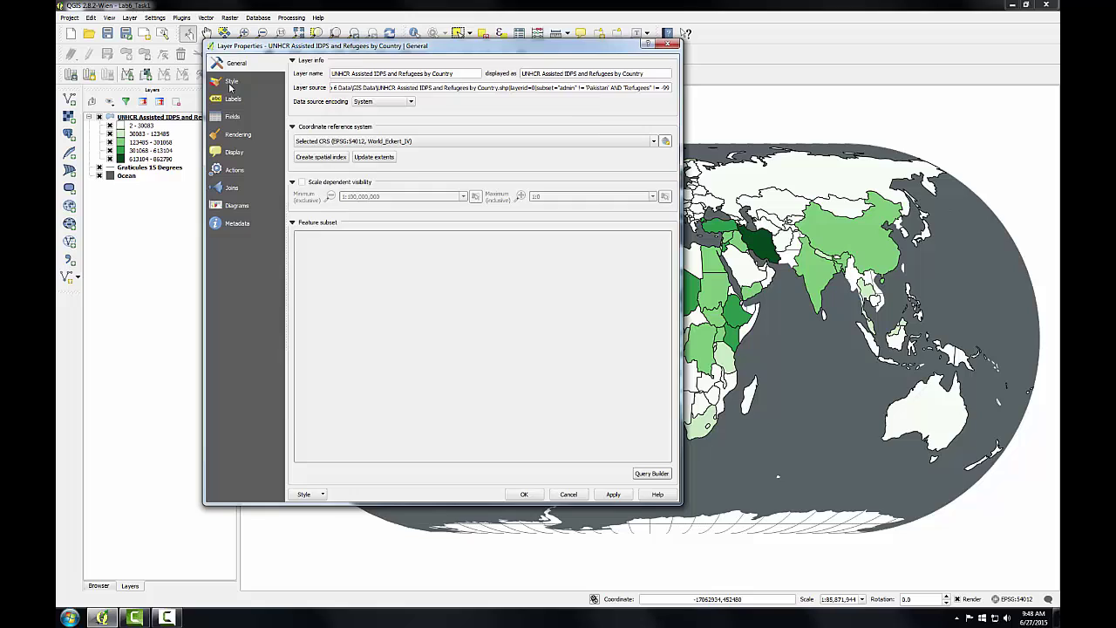
left_click(231, 83)
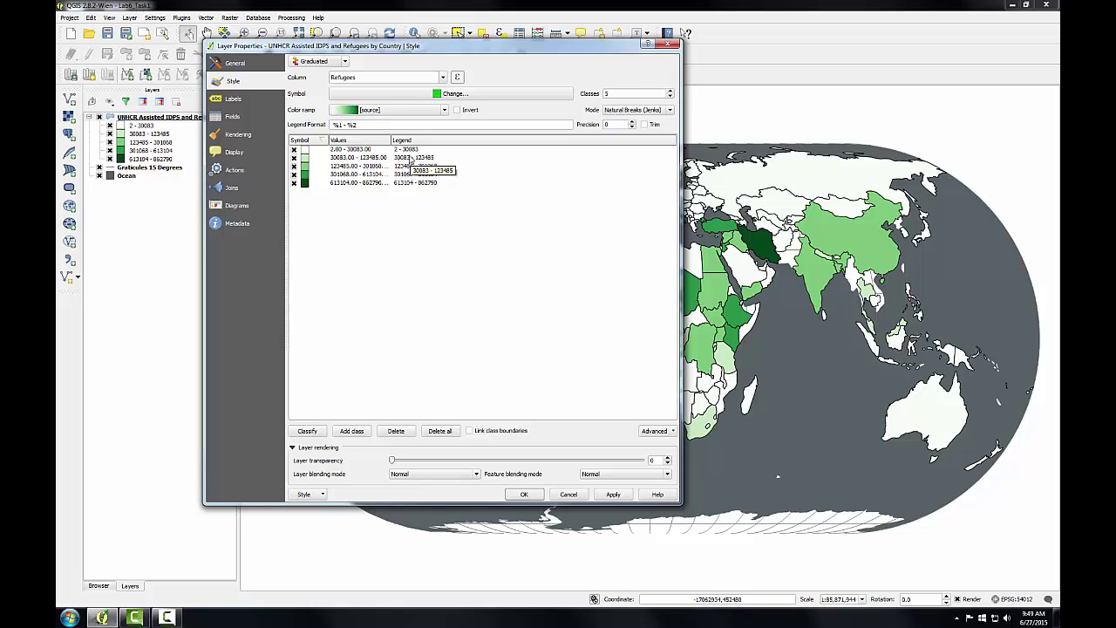
Change the first class's bounds to -99 for both lower and upper values
double_click(366, 151)
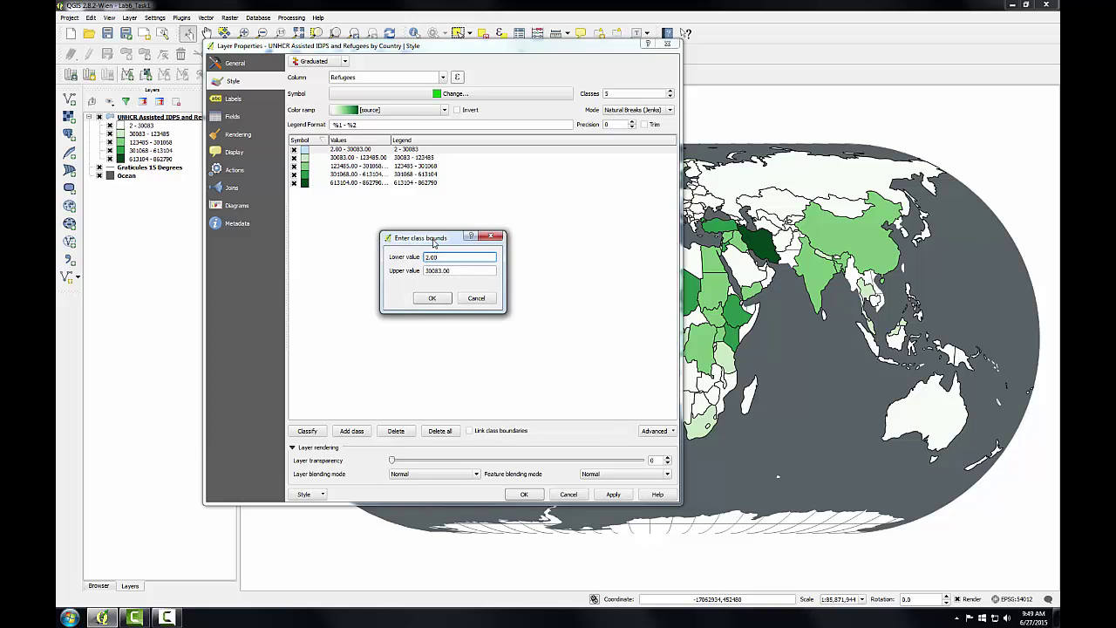
left_click_drag(443, 257, 403, 252)
type("-99")
left_click(424, 270)
left_click_drag(427, 271, 394, 272)
type("-99")
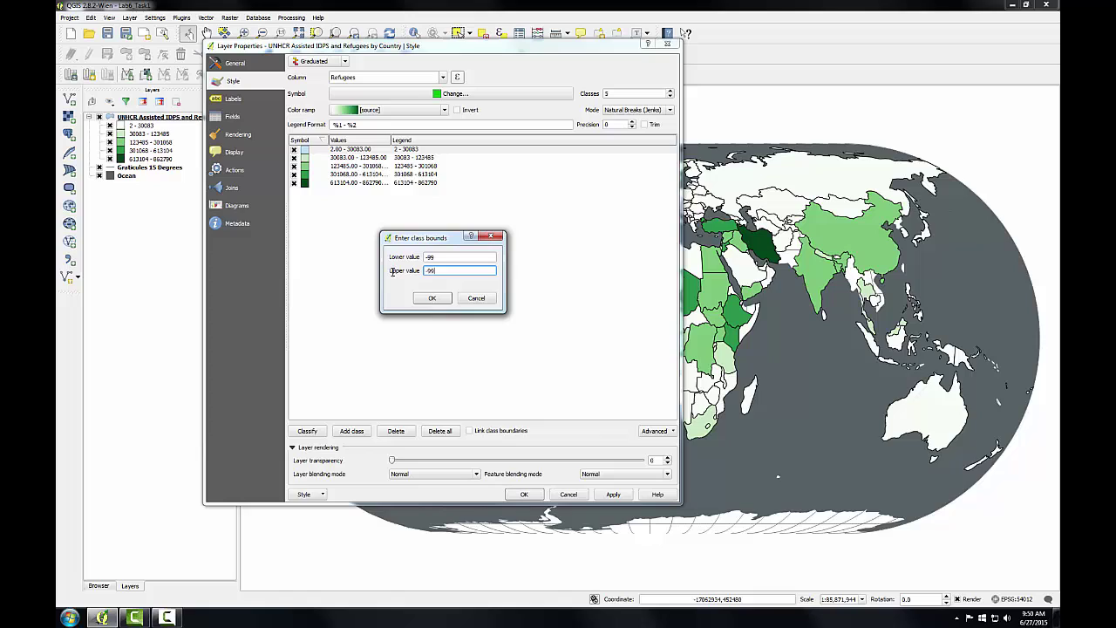
left_click(431, 298)
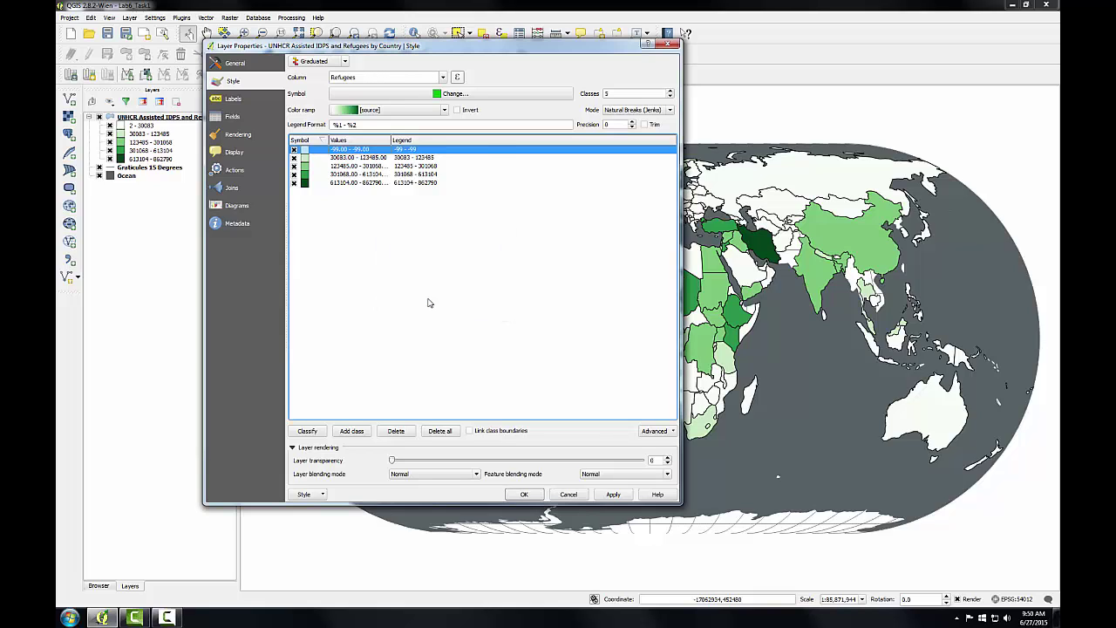
Set the second class's lower bound to 2.0
double_click(363, 162)
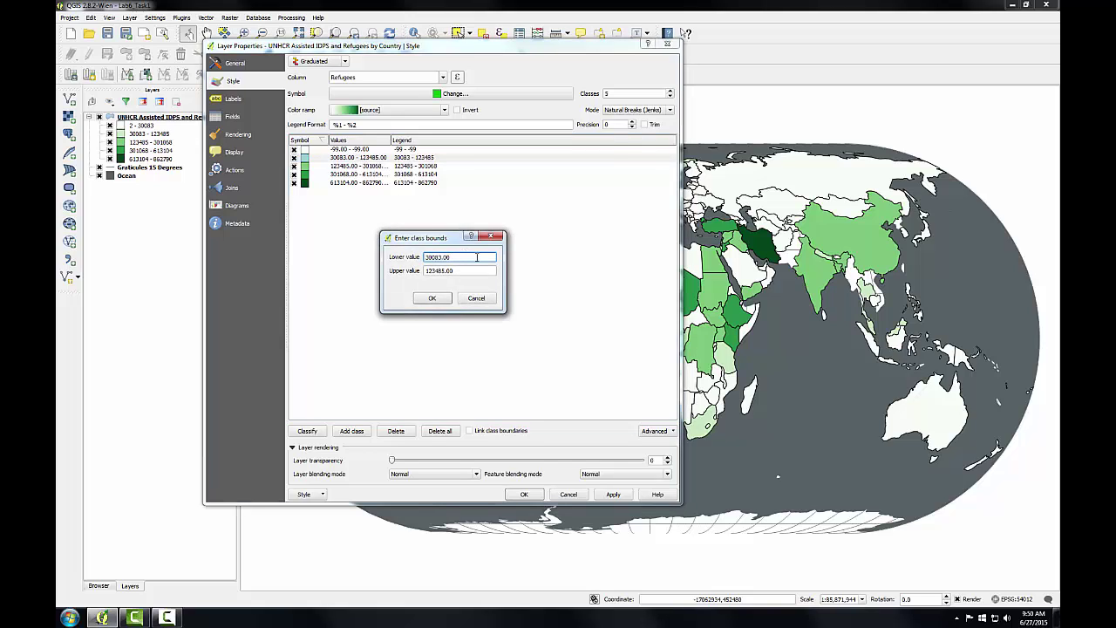
left_click_drag(478, 256, 413, 253)
type("2.0")
left_click(435, 299)
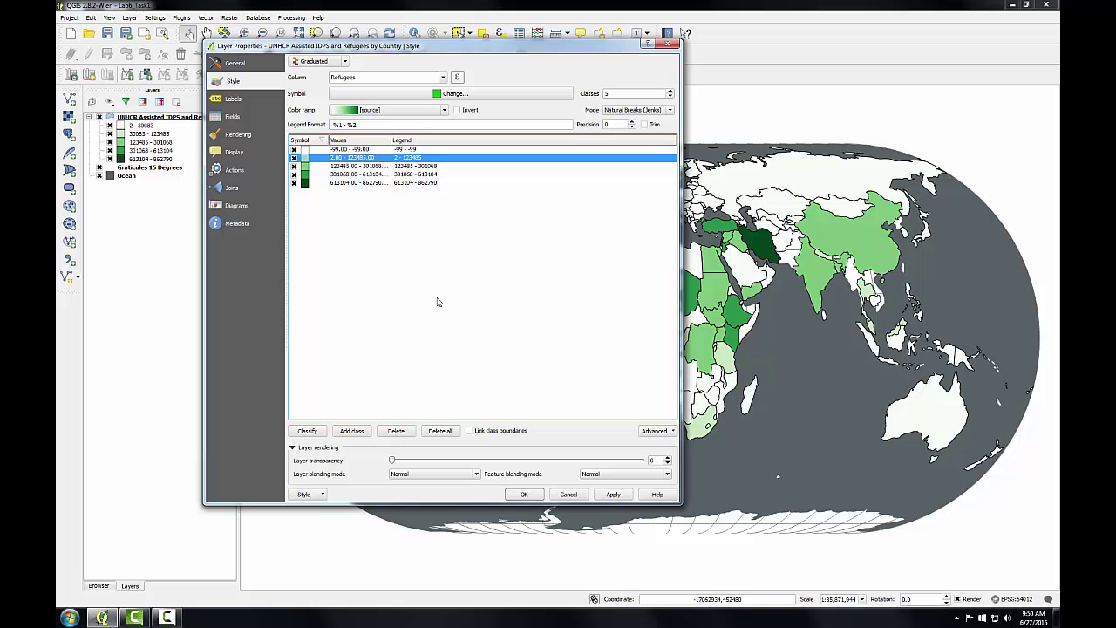
Give the -99 class a grey simple fill of H 223, S 10, V 65
double_click(304, 151)
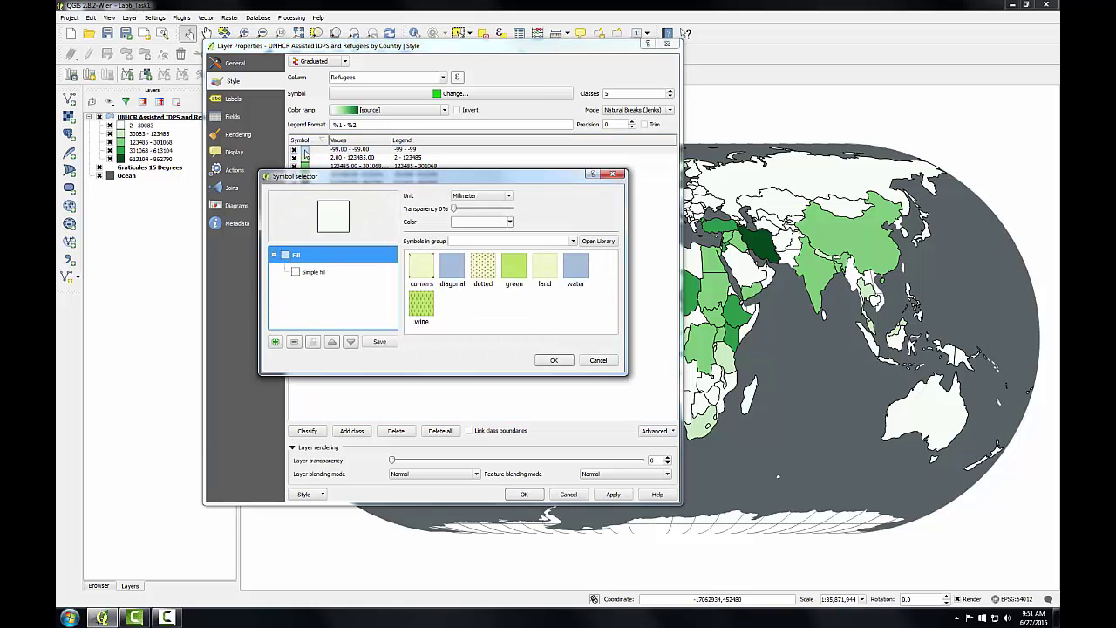
left_click(316, 273)
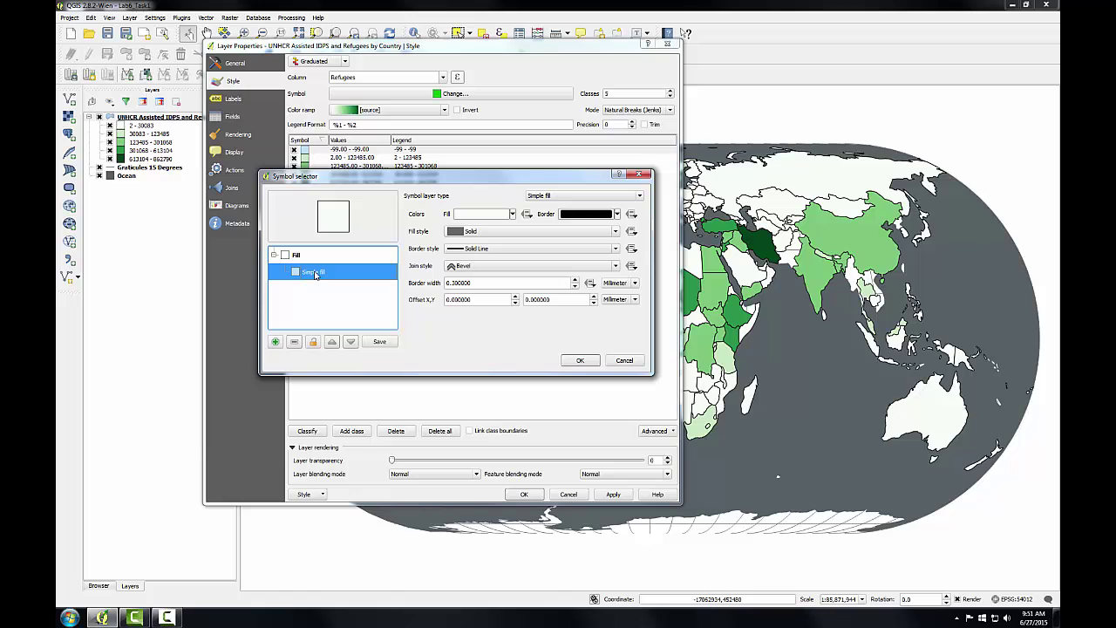
left_click(512, 214)
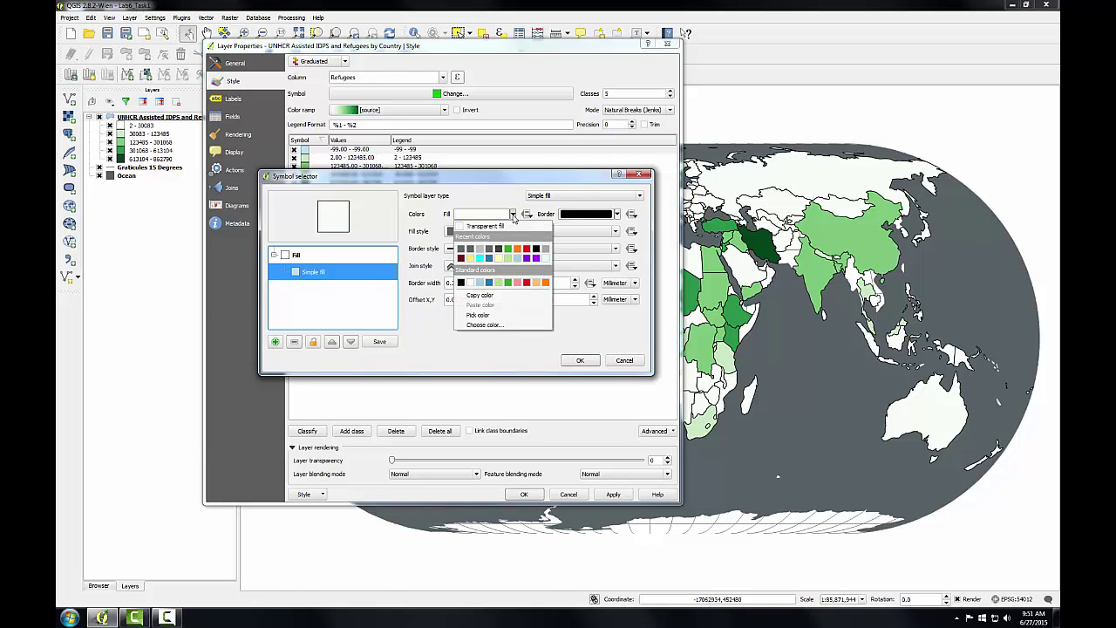
left_click(487, 325)
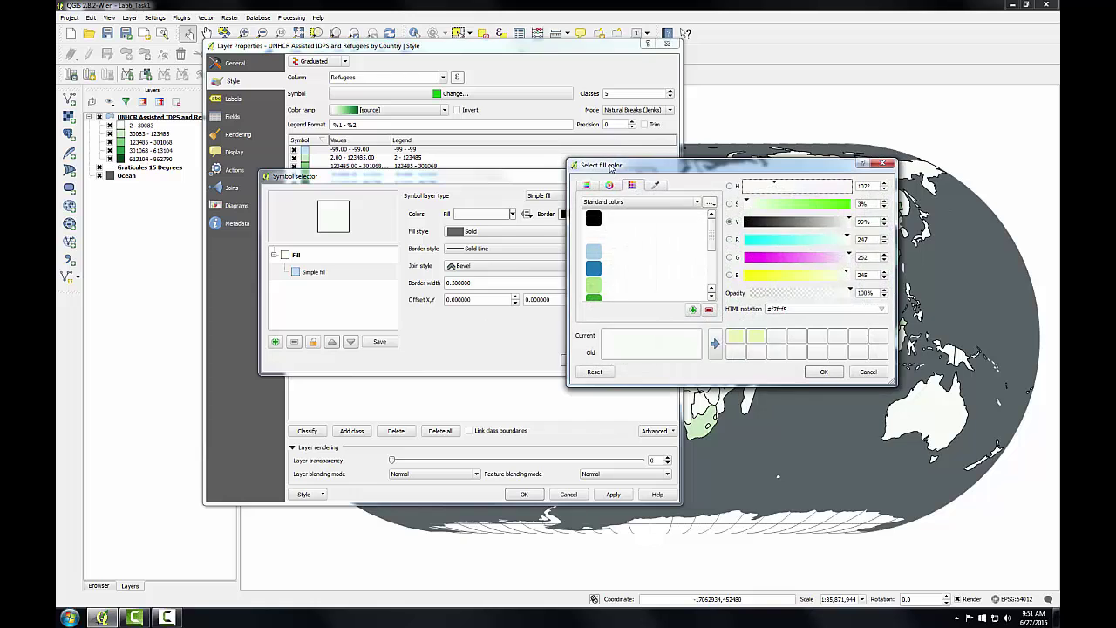
left_click_drag(610, 168, 473, 208)
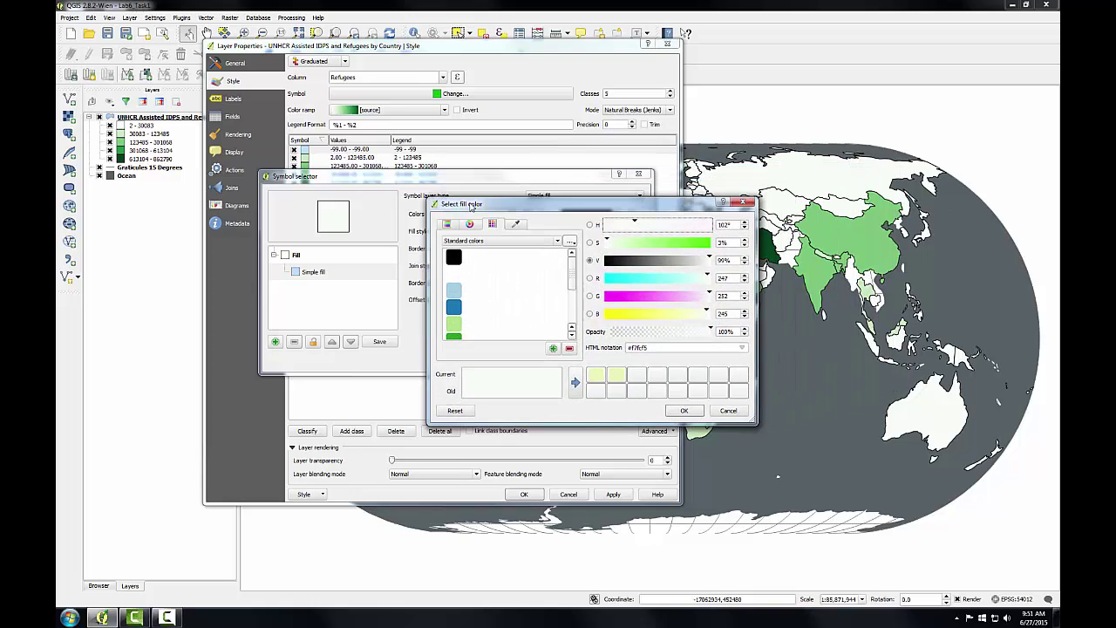
double_click(726, 224)
type("223")
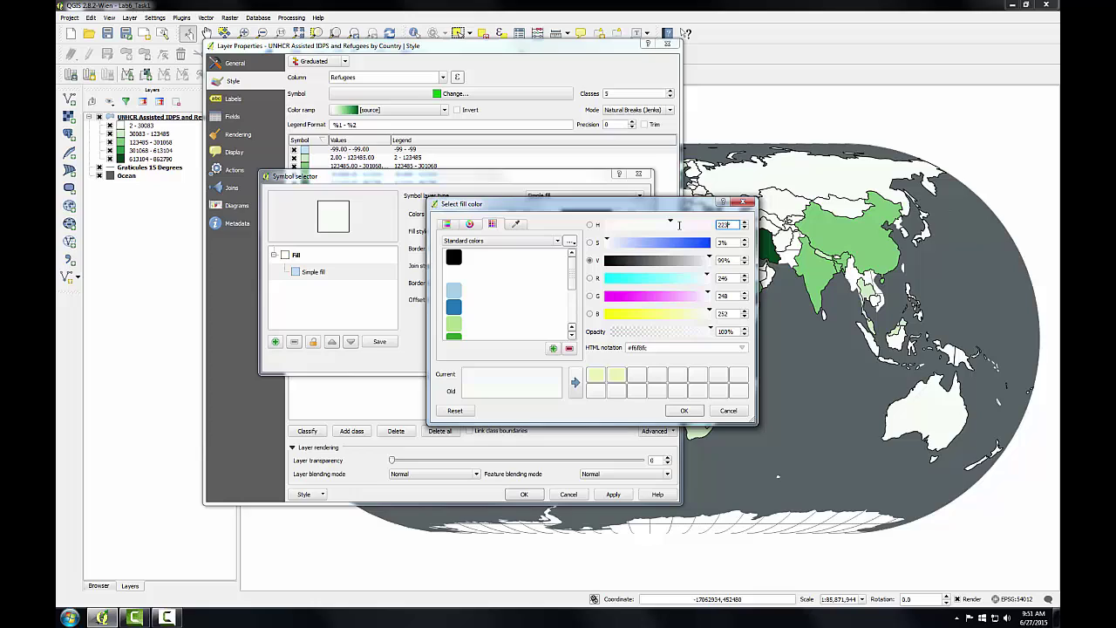
key("Tab")
type("10")
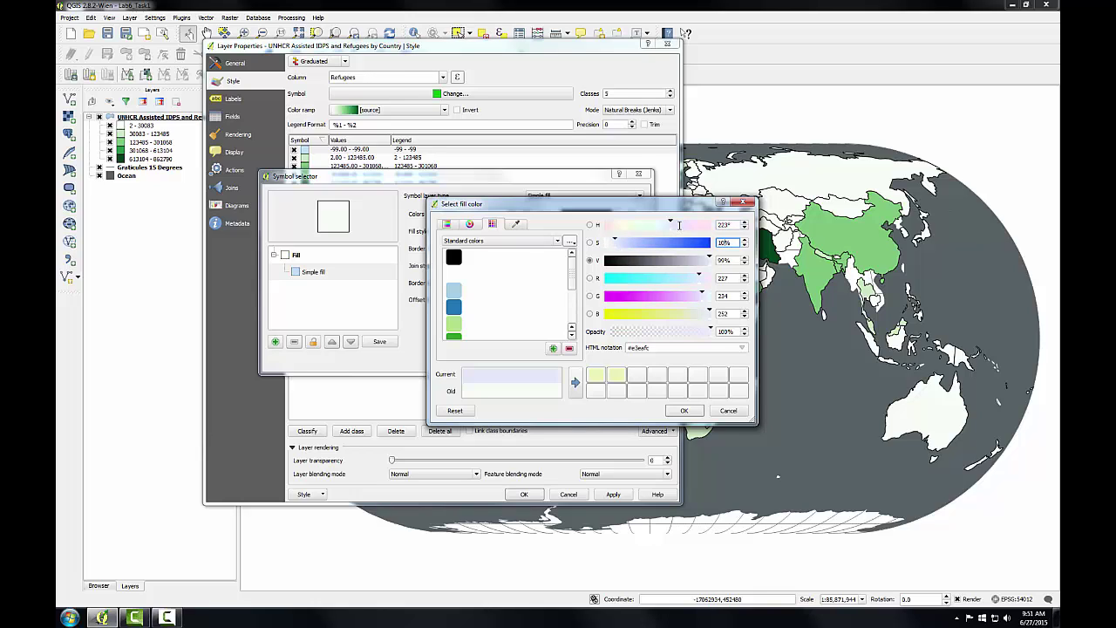
key("Tab")
type("65")
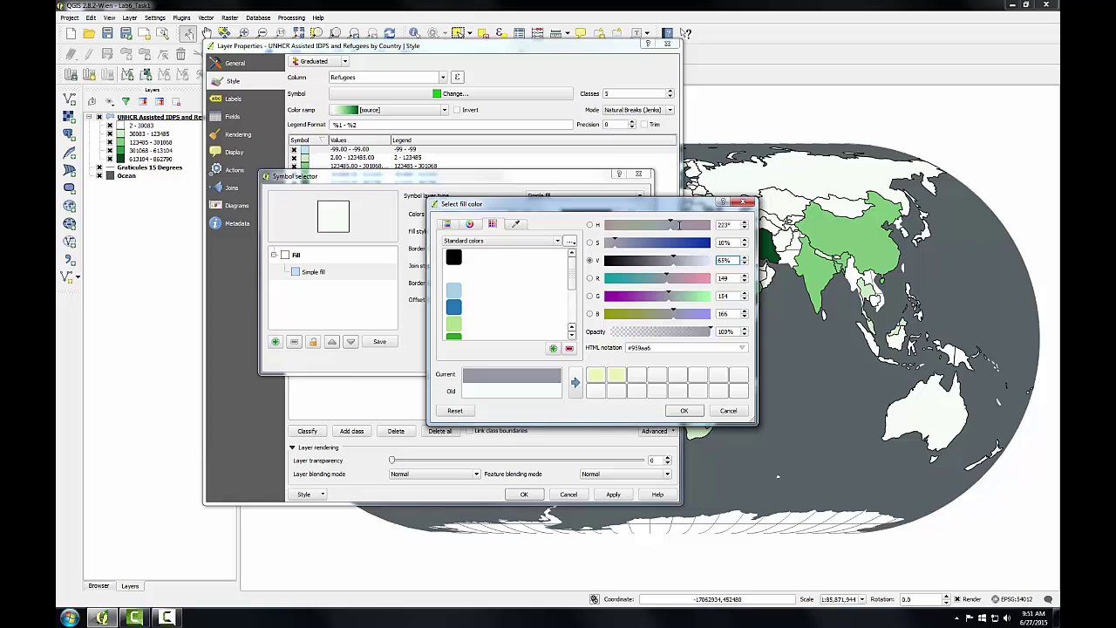
left_click(671, 410)
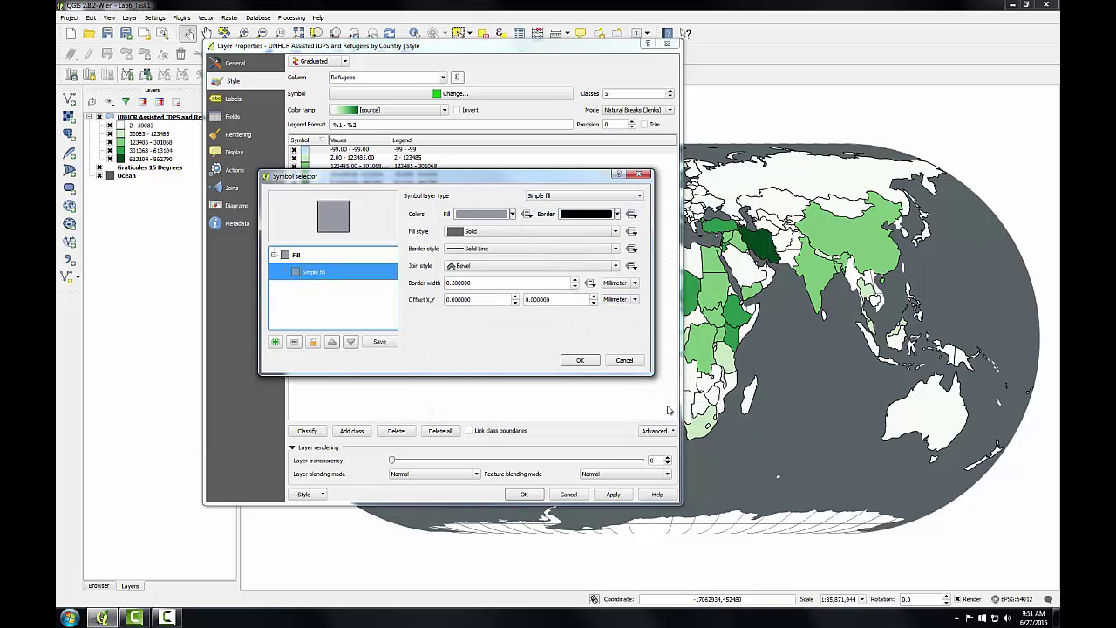
left_click(577, 358)
Apply the grey class, then add a new class bounded 1621525 to 1621525
left_click(614, 494)
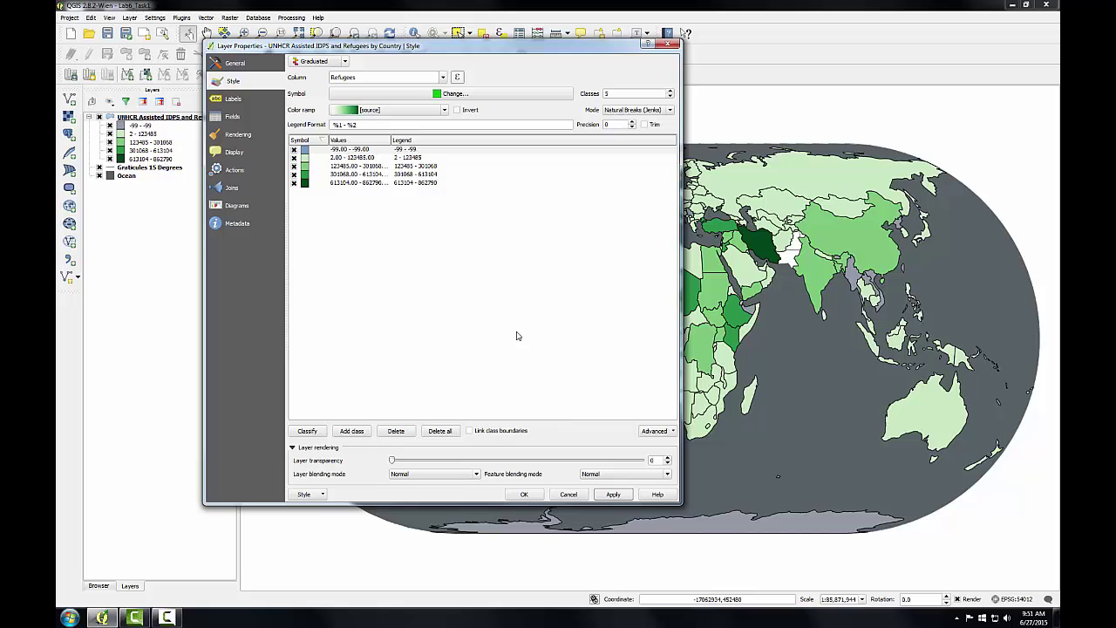
left_click(352, 432)
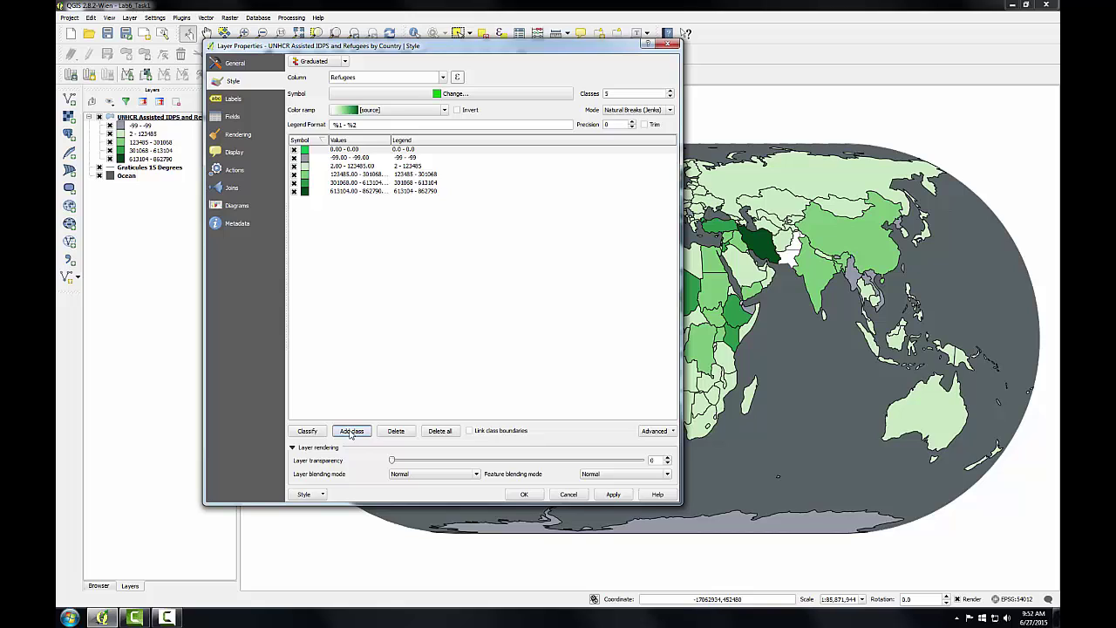
double_click(344, 149)
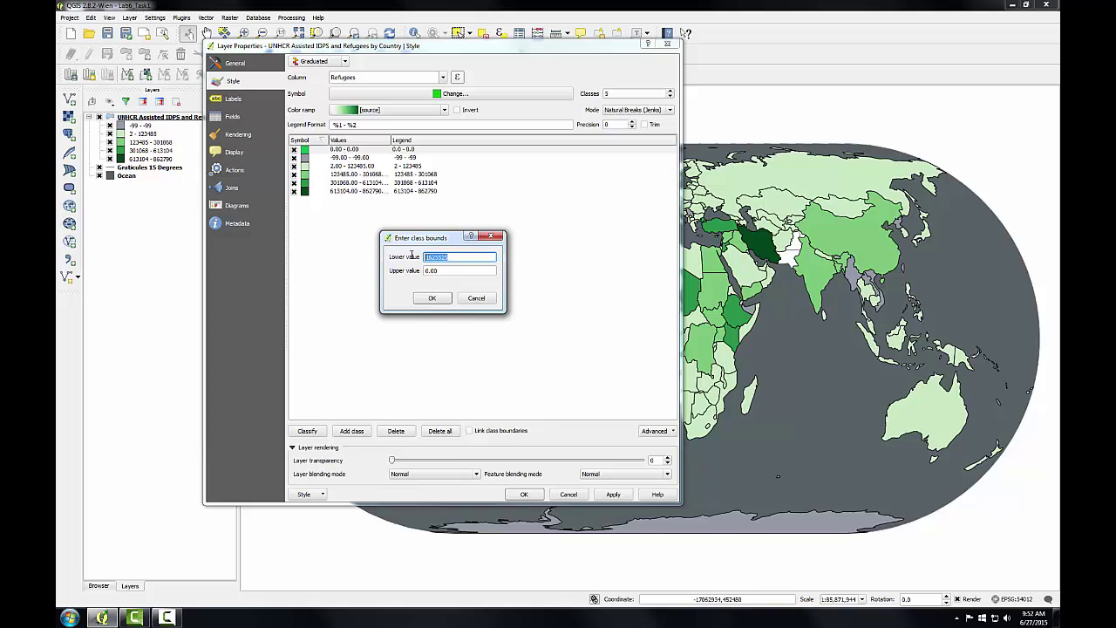
type("1621525")
double_click(438, 254)
key("ctrl+c")
key("Tab")
key("ctrl+v")
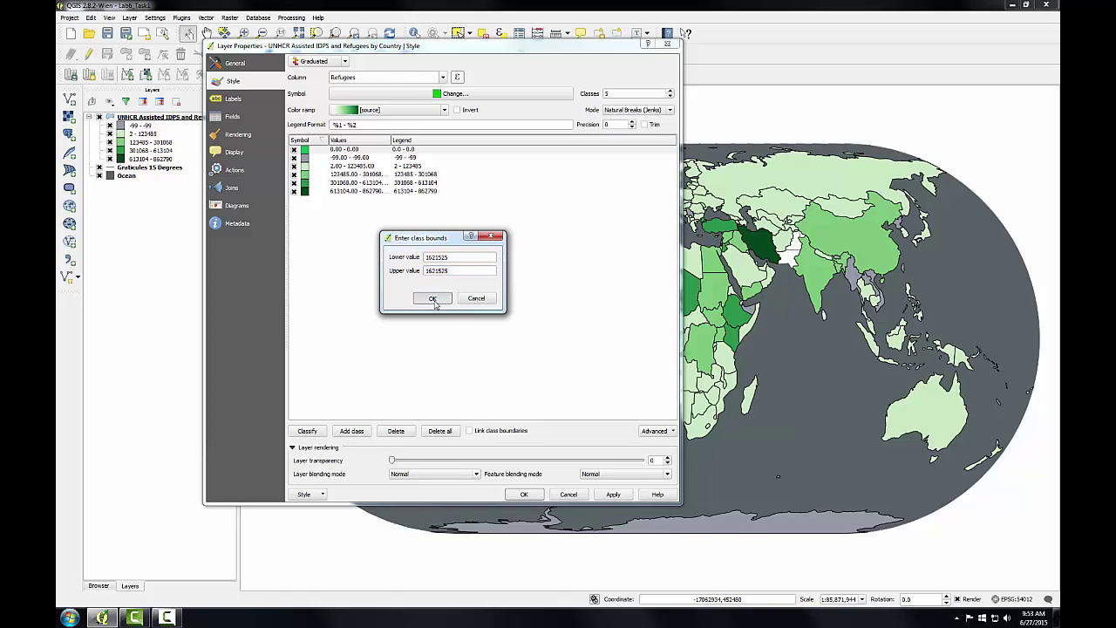
left_click(436, 302)
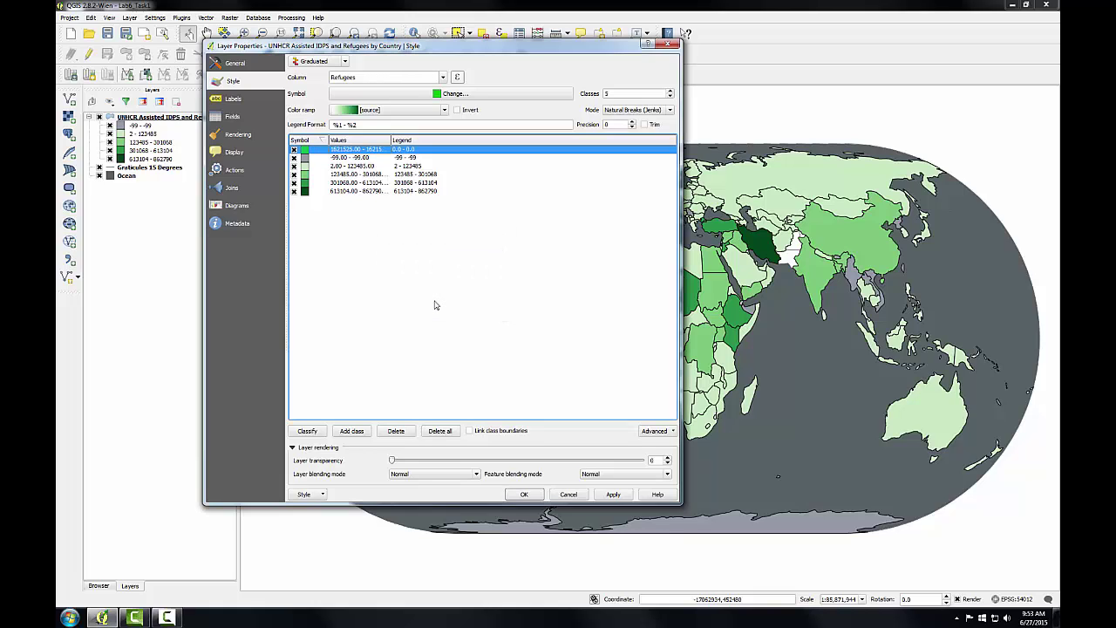
Fill the 1621525 class with dark red (H 4, S 100, V 40) and apply it
double_click(305, 151)
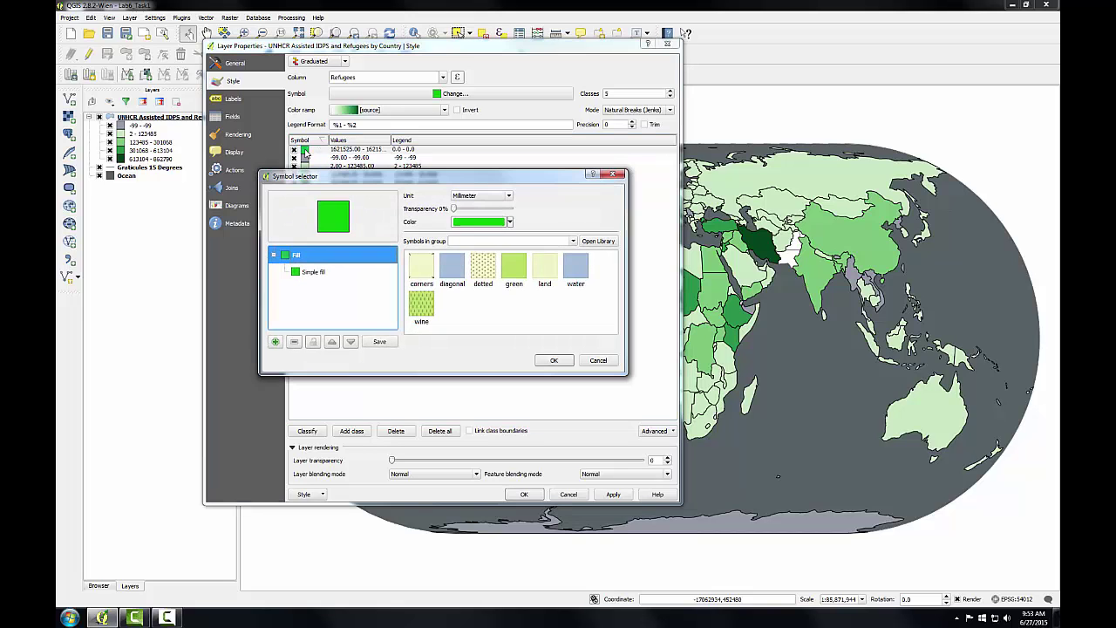
left_click(322, 275)
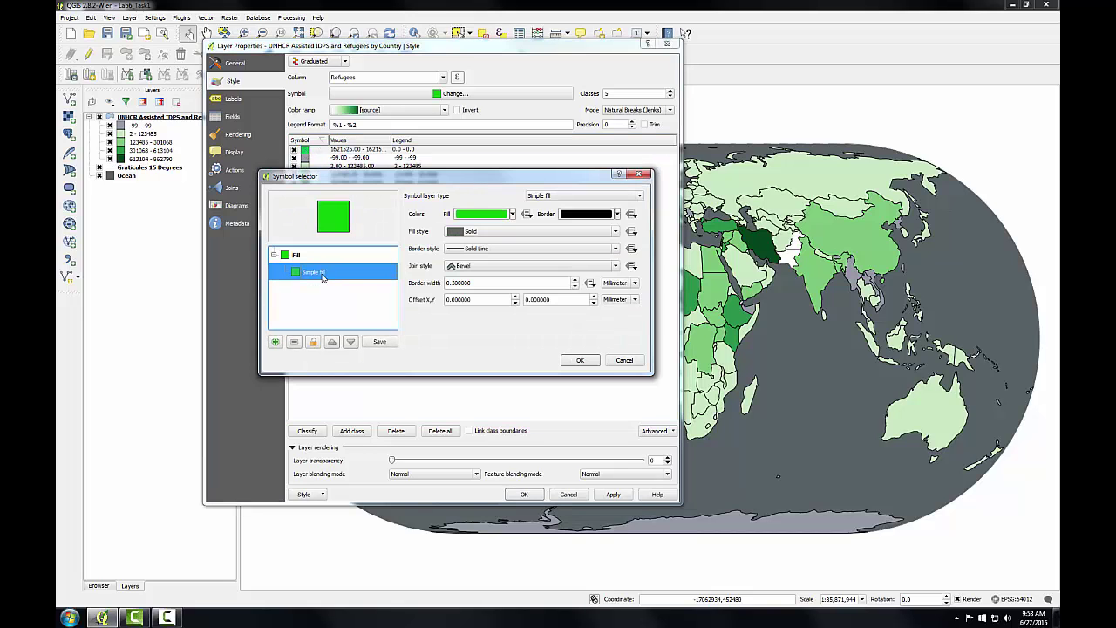
left_click(513, 214)
left_click(481, 324)
double_click(729, 224)
type("4")
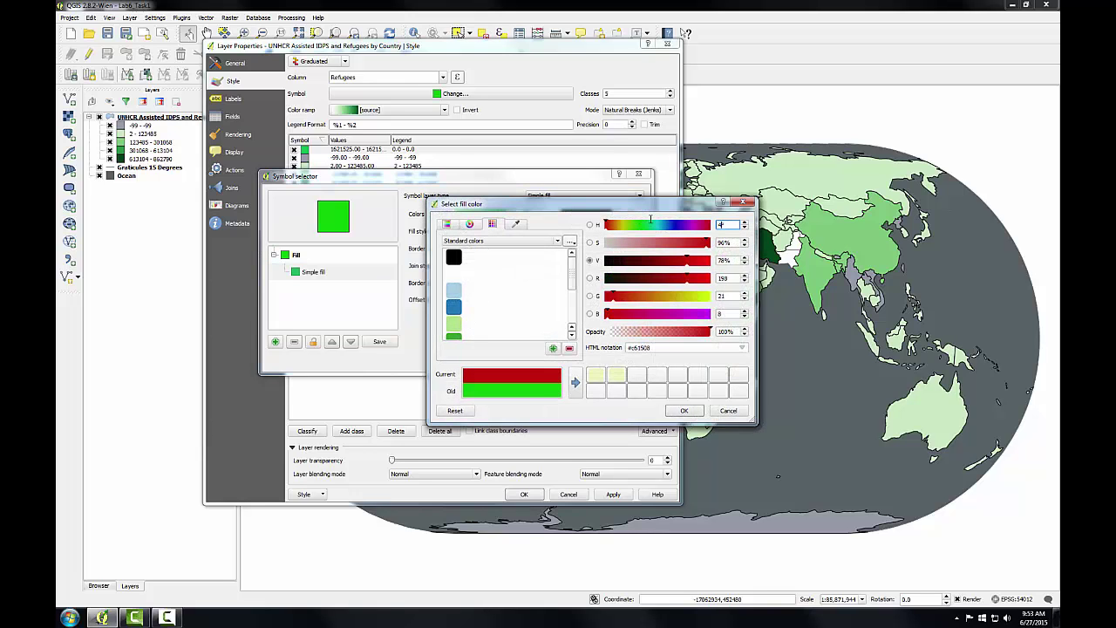
key("Tab")
type("1")
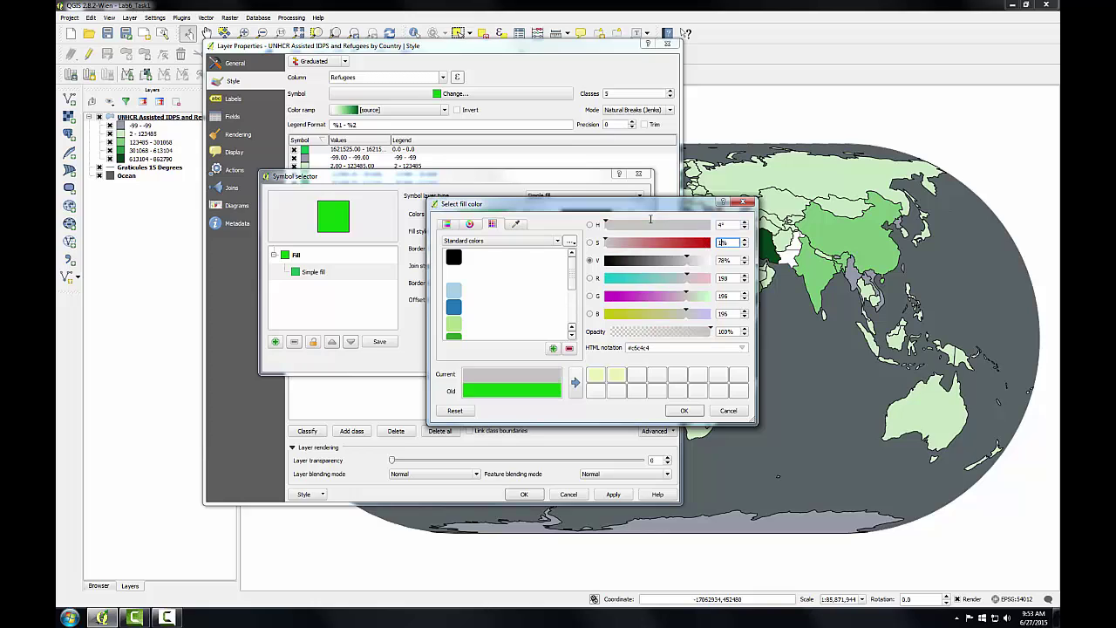
type("00")
key("Tab")
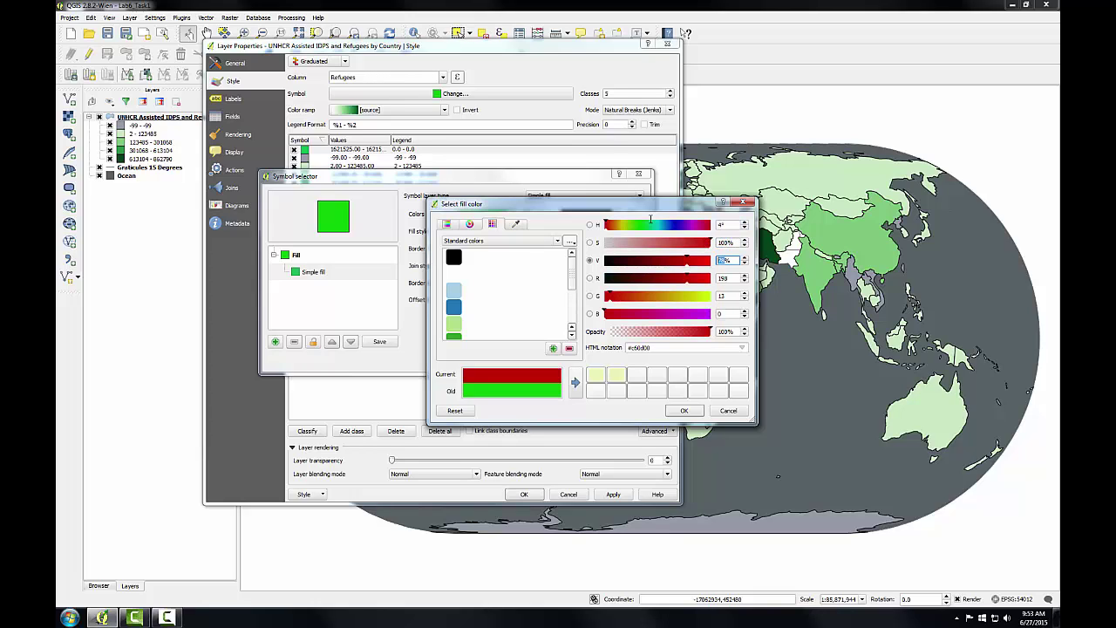
type("40")
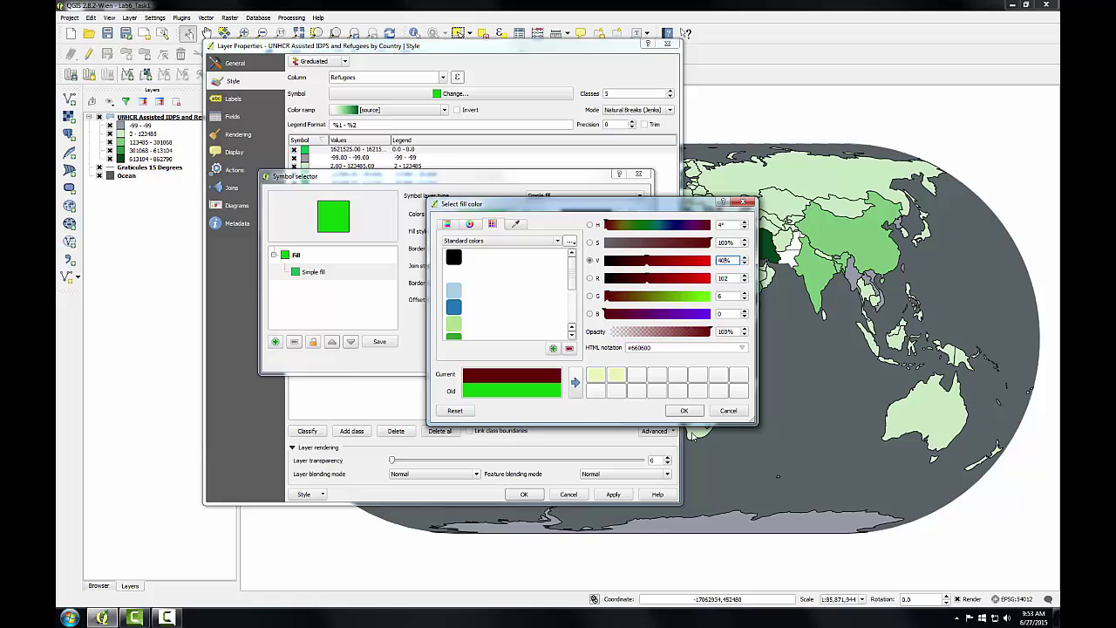
left_click(686, 411)
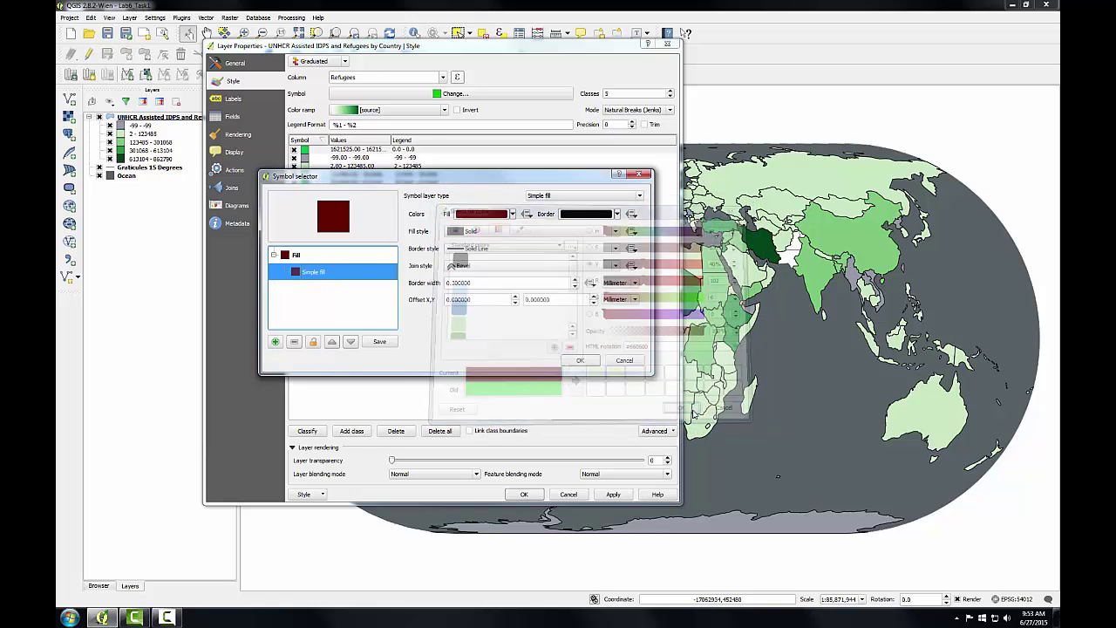
left_click(580, 361)
left_click(613, 495)
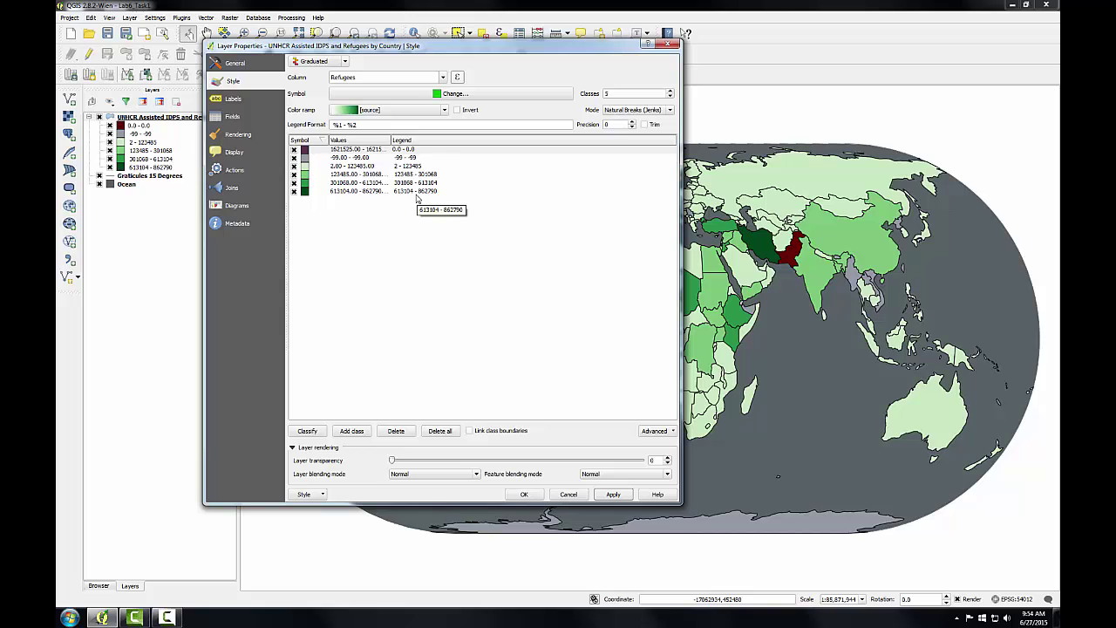
Select the first class row in the graduated class list
left_click(379, 189)
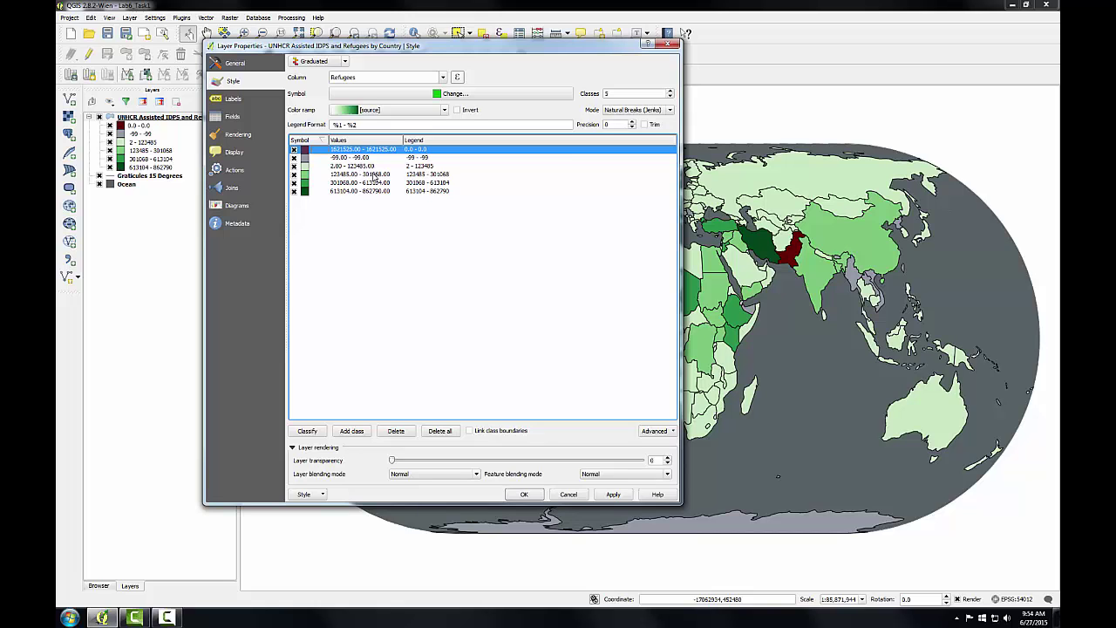
left_click(524, 494)
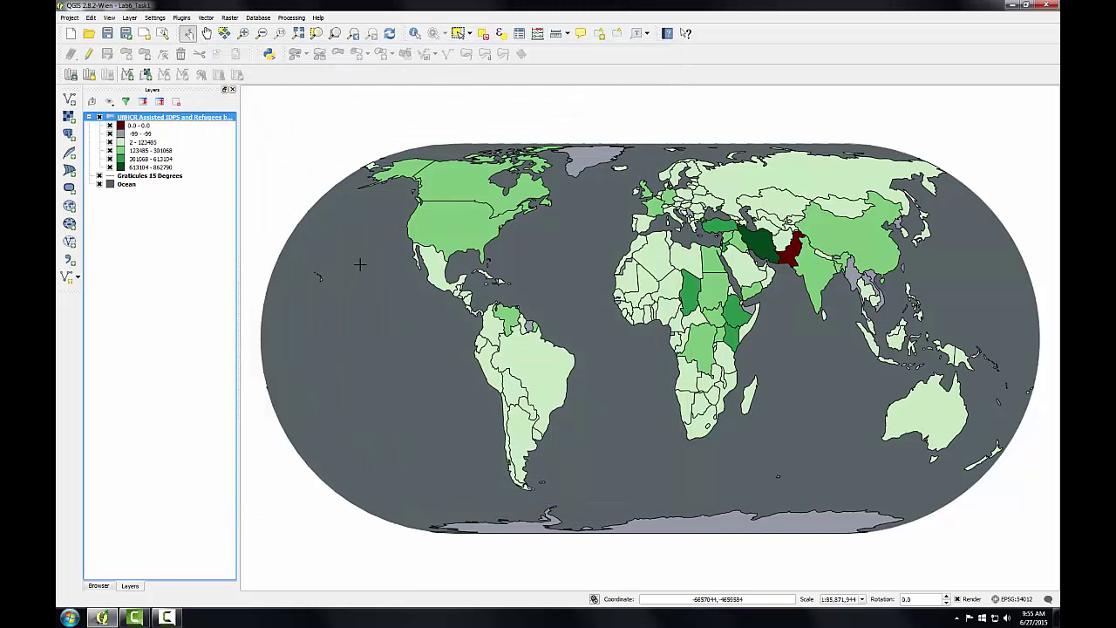
right_click(125, 116)
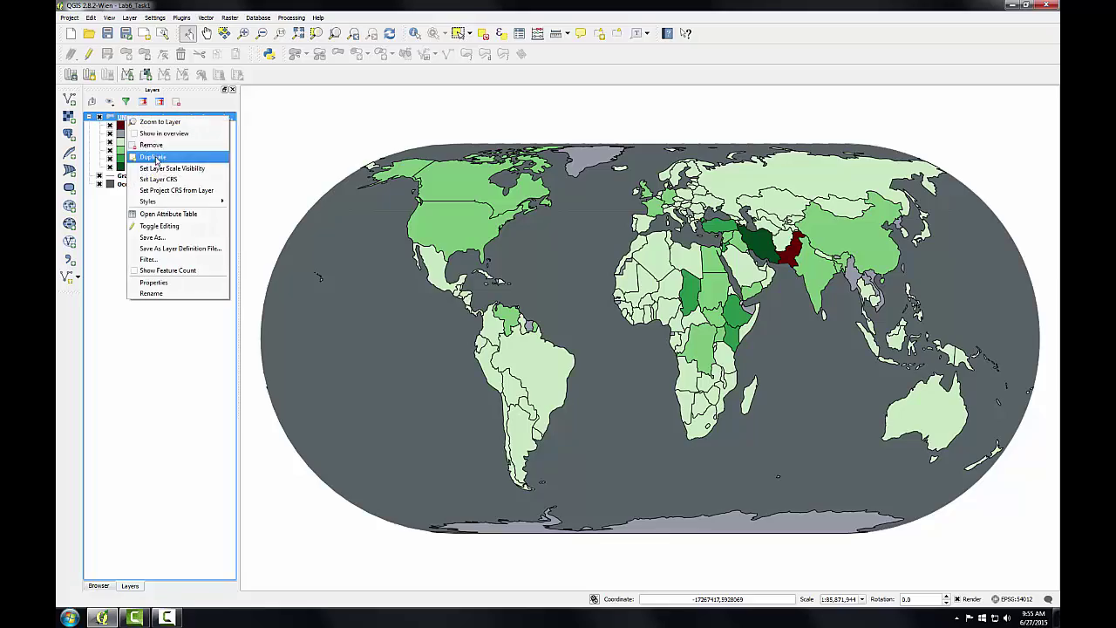
left_click(172, 222)
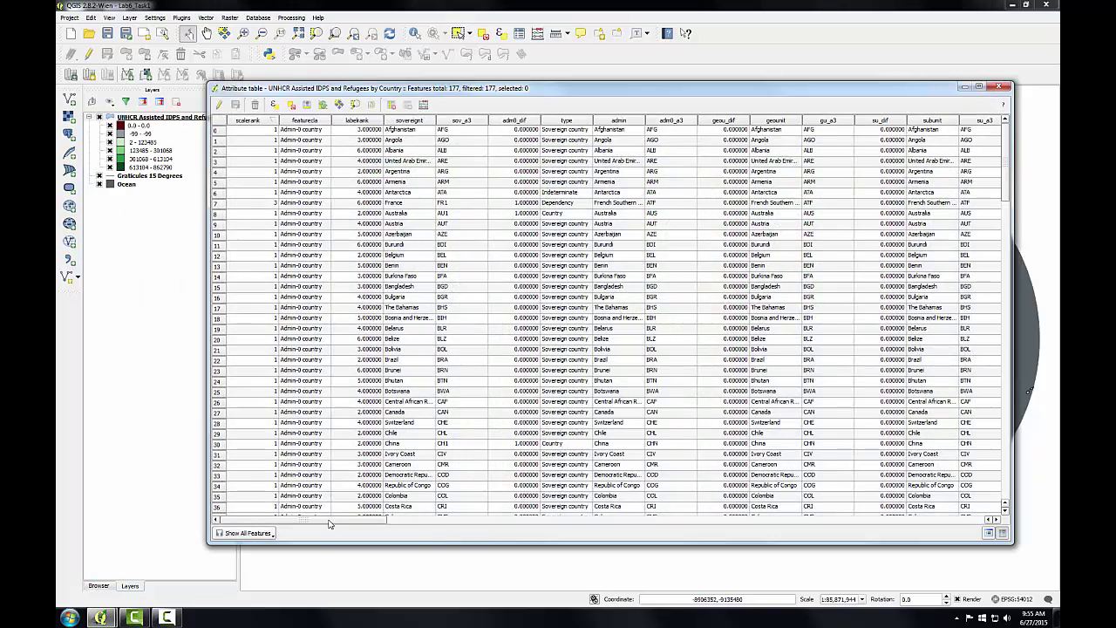
left_click_drag(331, 520, 954, 518)
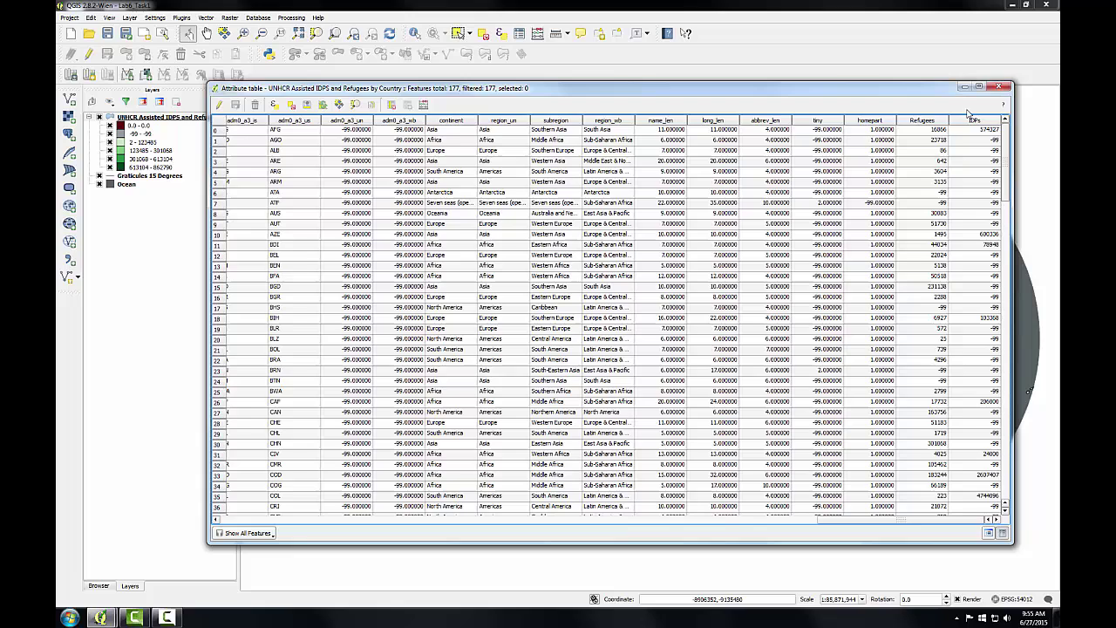
left_click(937, 123)
left_click(937, 123)
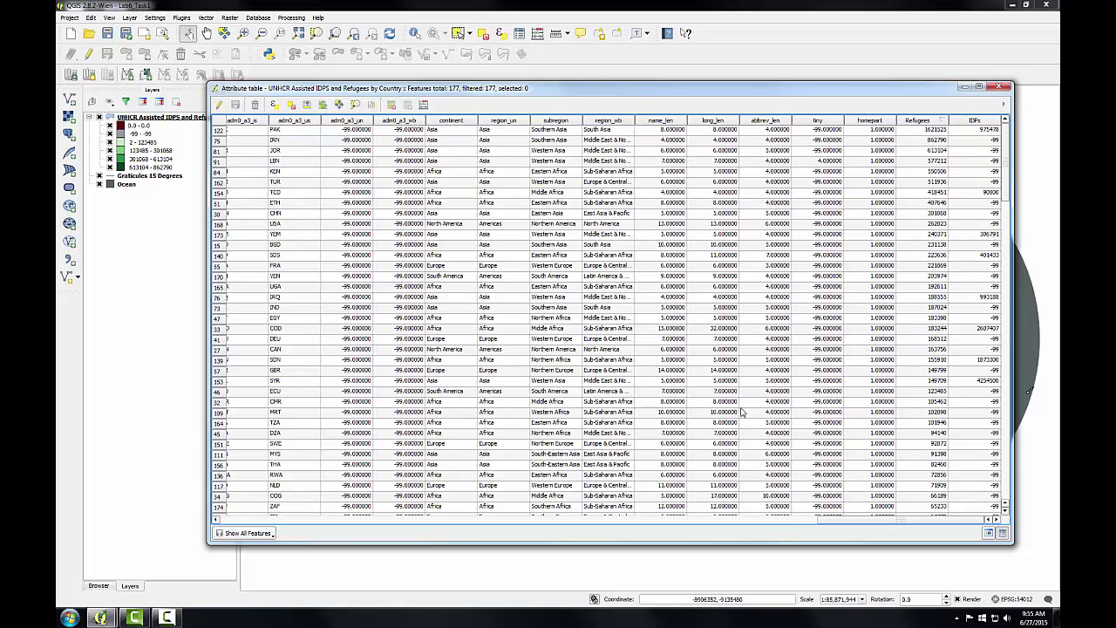
left_click(1004, 86)
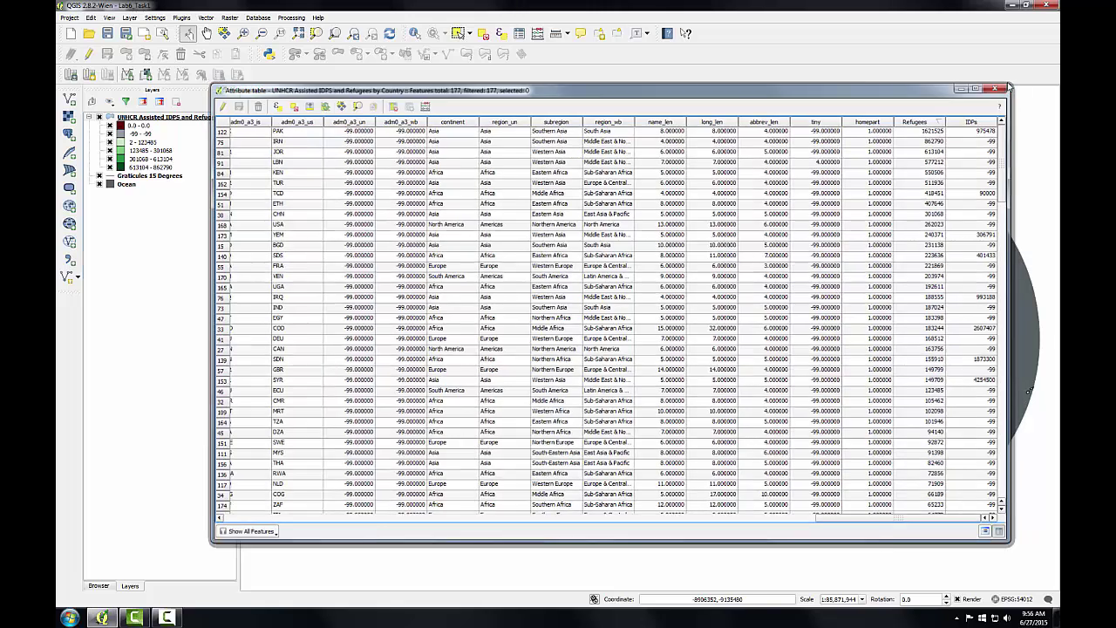
Reclassify the UNHCR layer's green classes with linked boundaries, confirming the top class is bounded 862790 to 862790
double_click(150, 119)
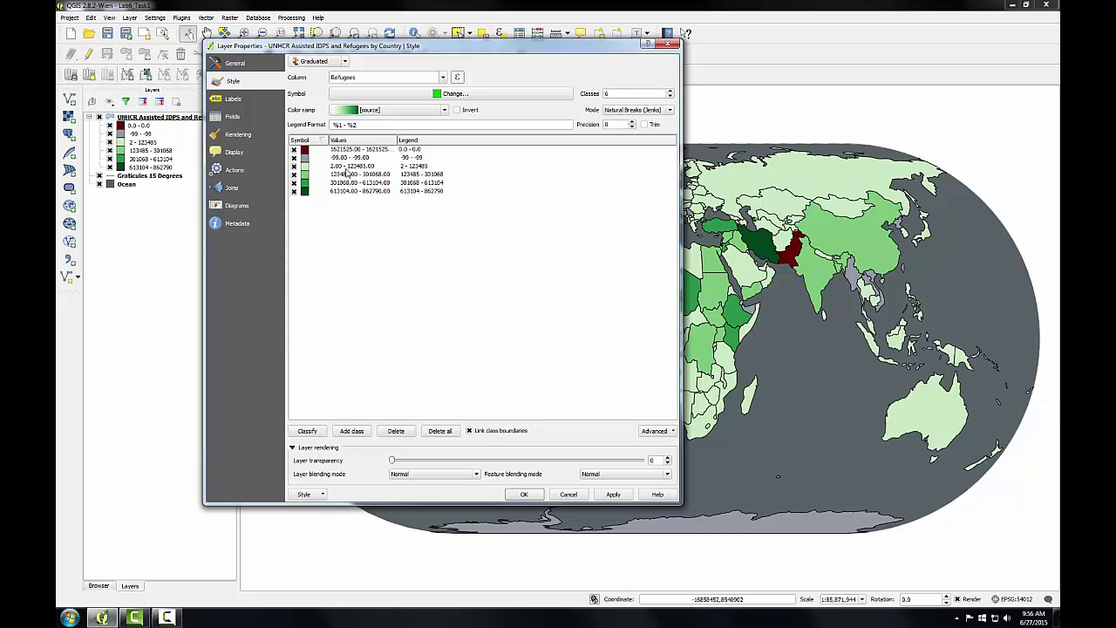
left_click_drag(350, 177, 348, 215)
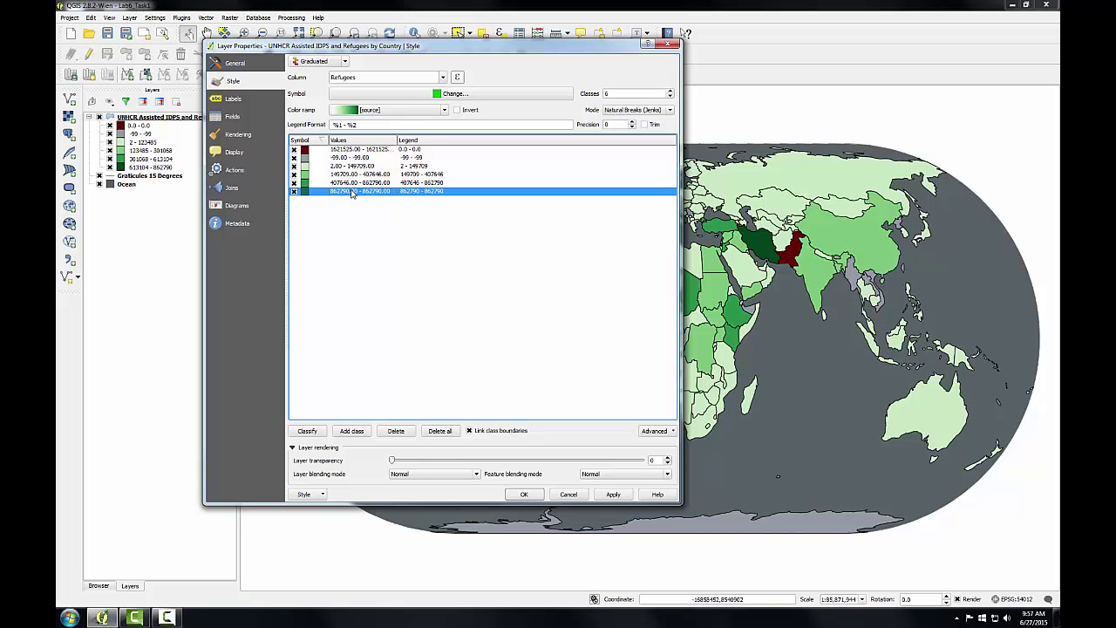
double_click(351, 191)
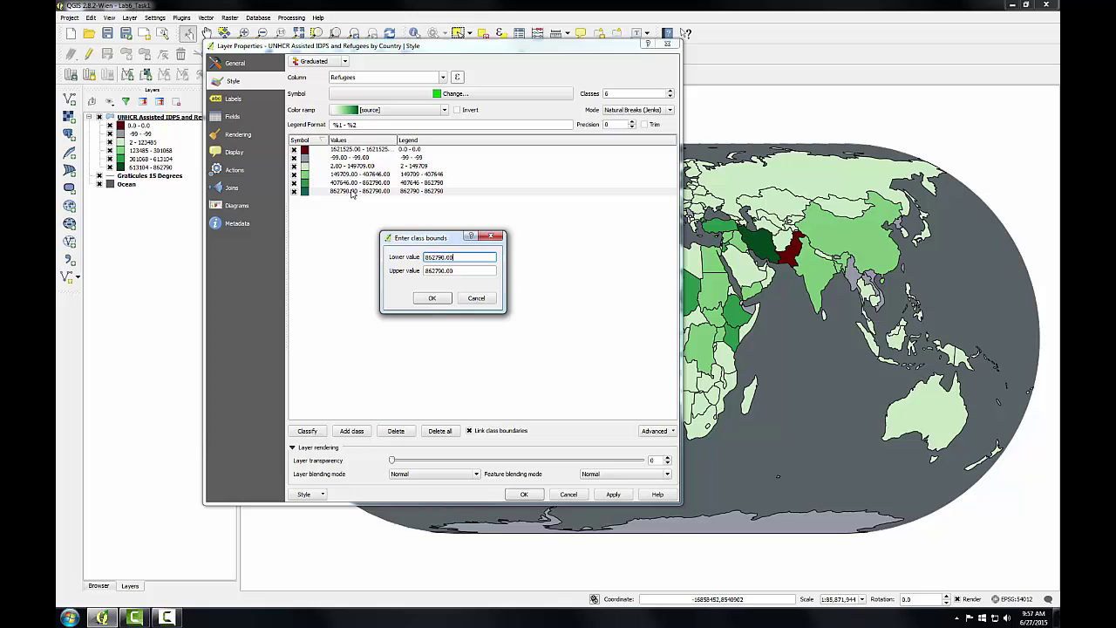
left_click(494, 237)
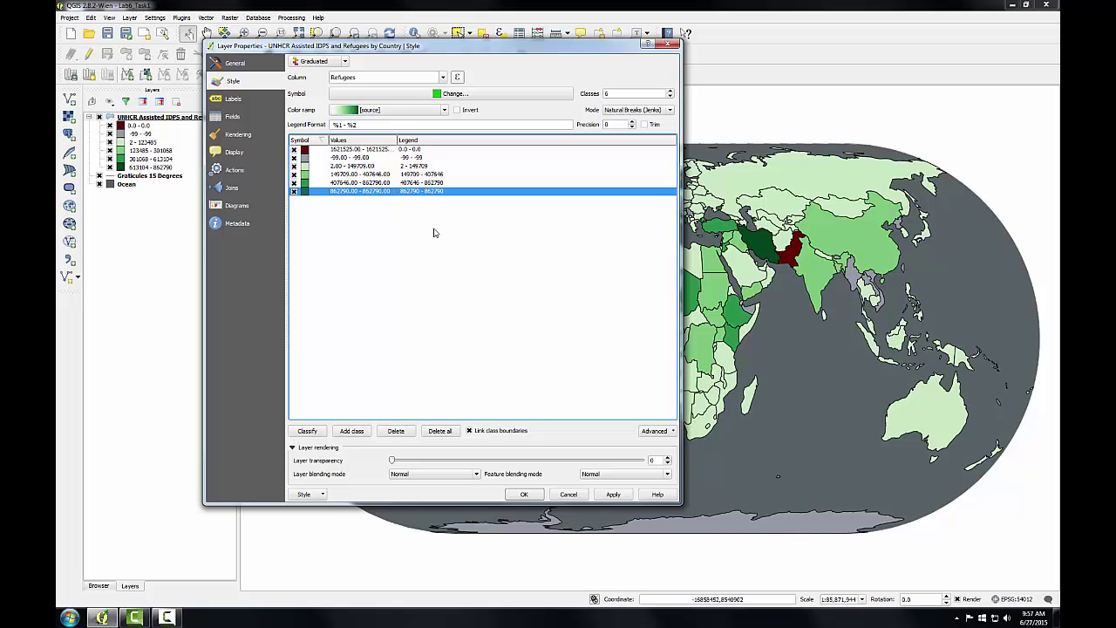
double_click(417, 151)
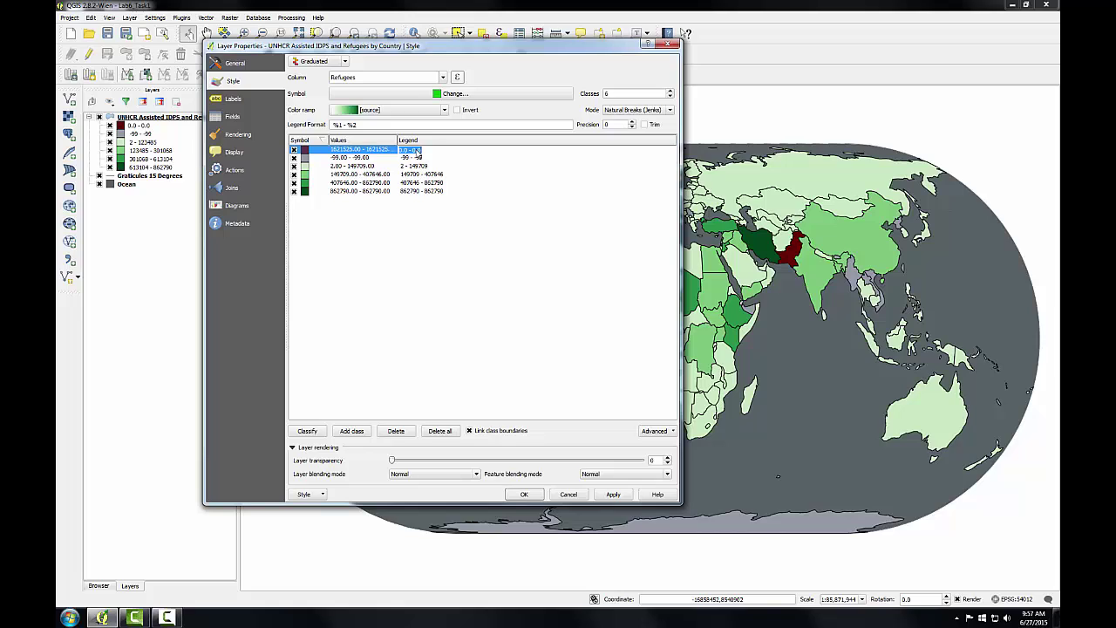
Label the first three legend entries '1,621,525 (Pakistan)', 'No Data' and '2 - 123,485'
type("1,621,525 (Pakistan)")
double_click(421, 158)
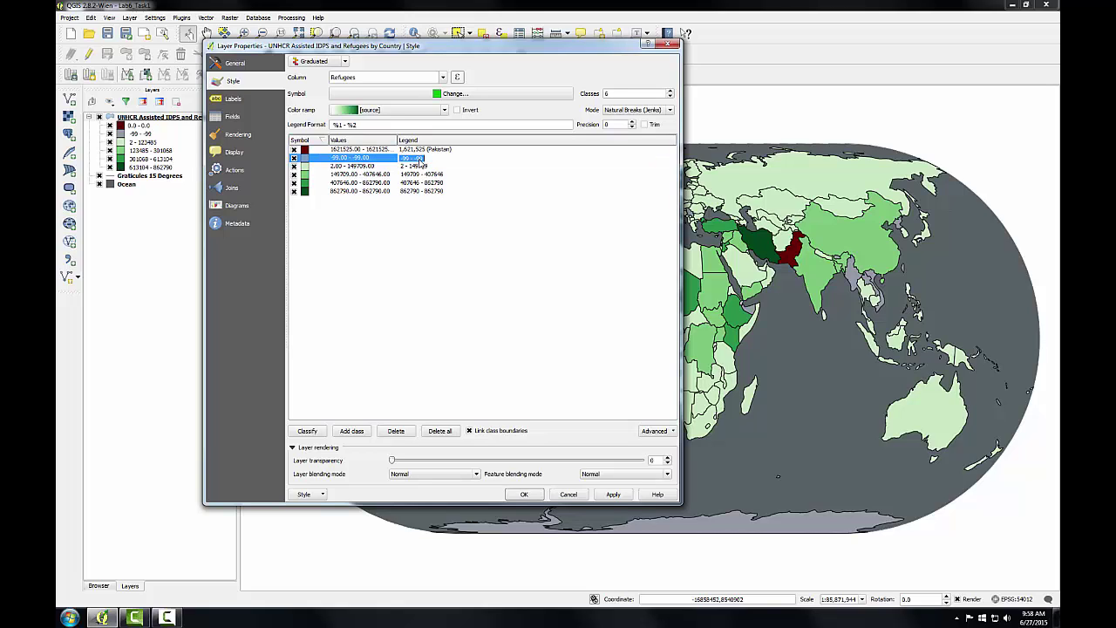
type("No Data")
left_click(436, 224)
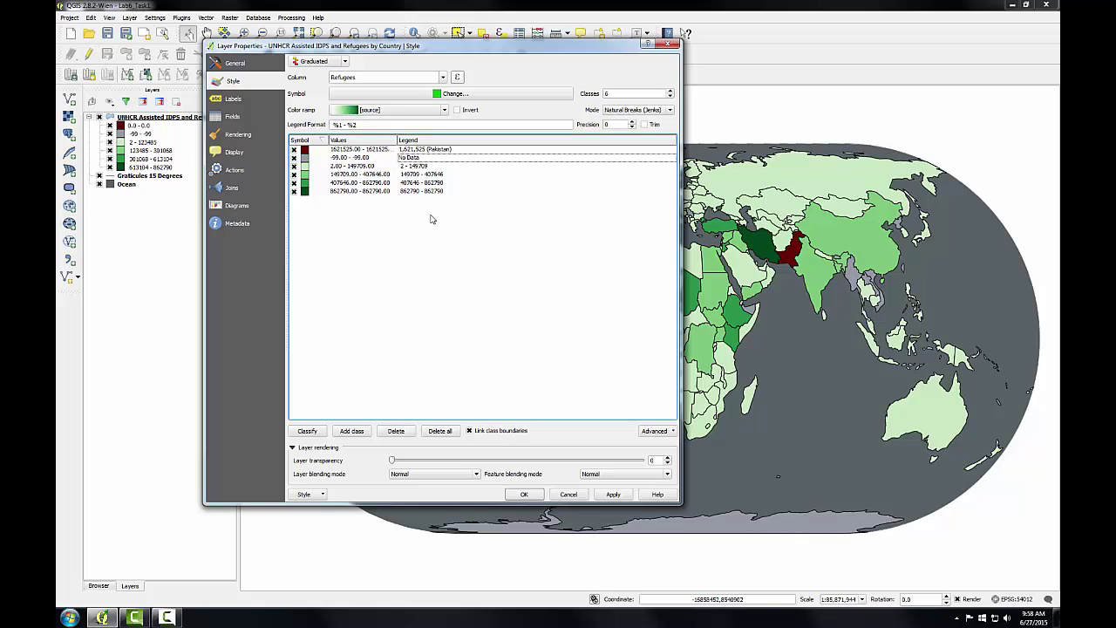
double_click(421, 166)
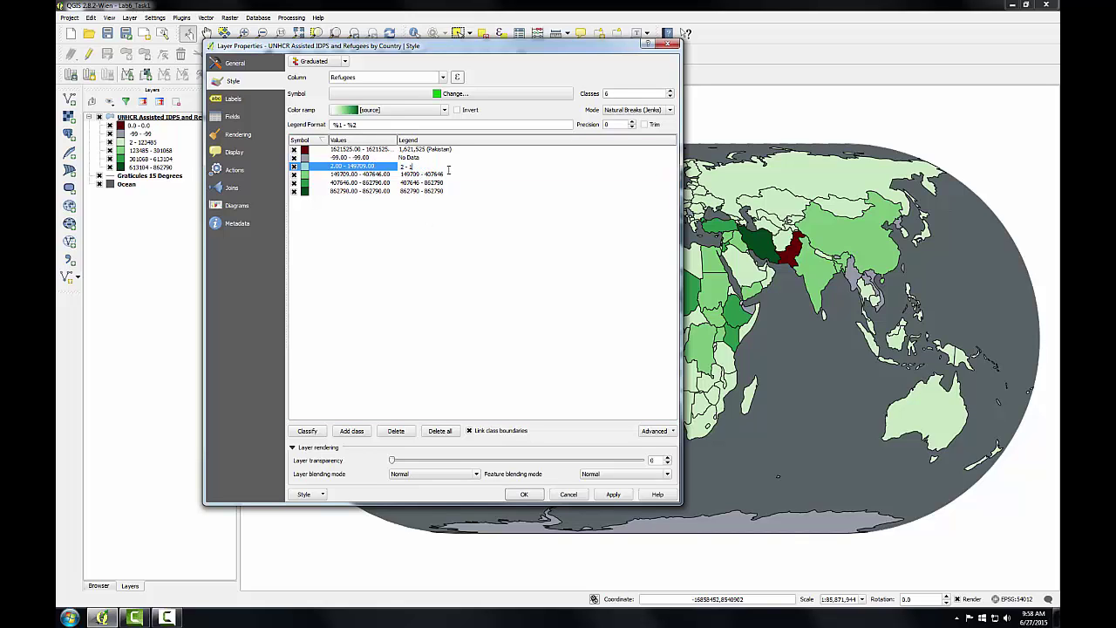
type("23,485")
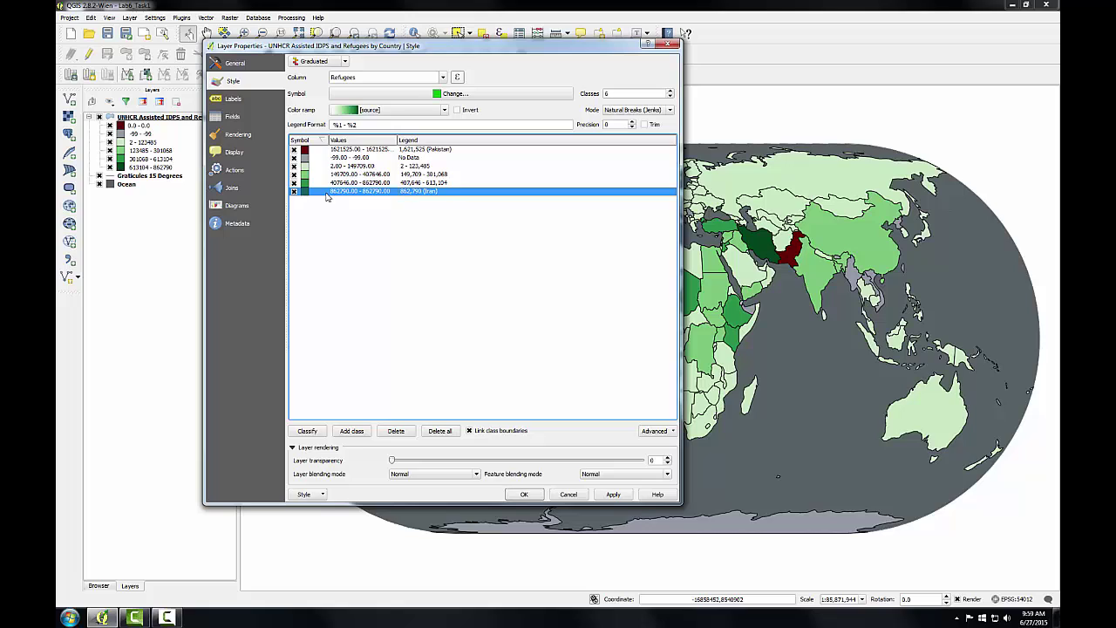